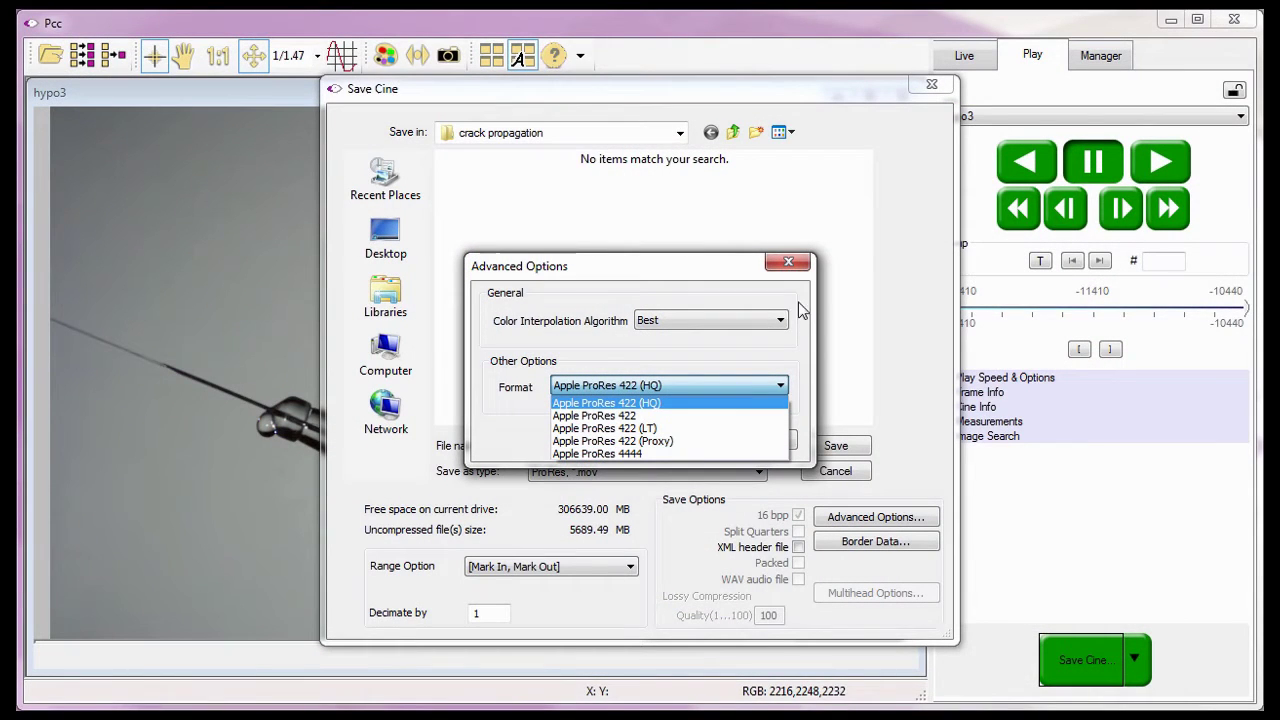
Keep Apple ProRes 422 (HQ) as the format and close the advanced encoding options.
{"action": "left_click", "coordinate": [789, 268]}
{"action": "left_click", "coordinate": [791, 268]}
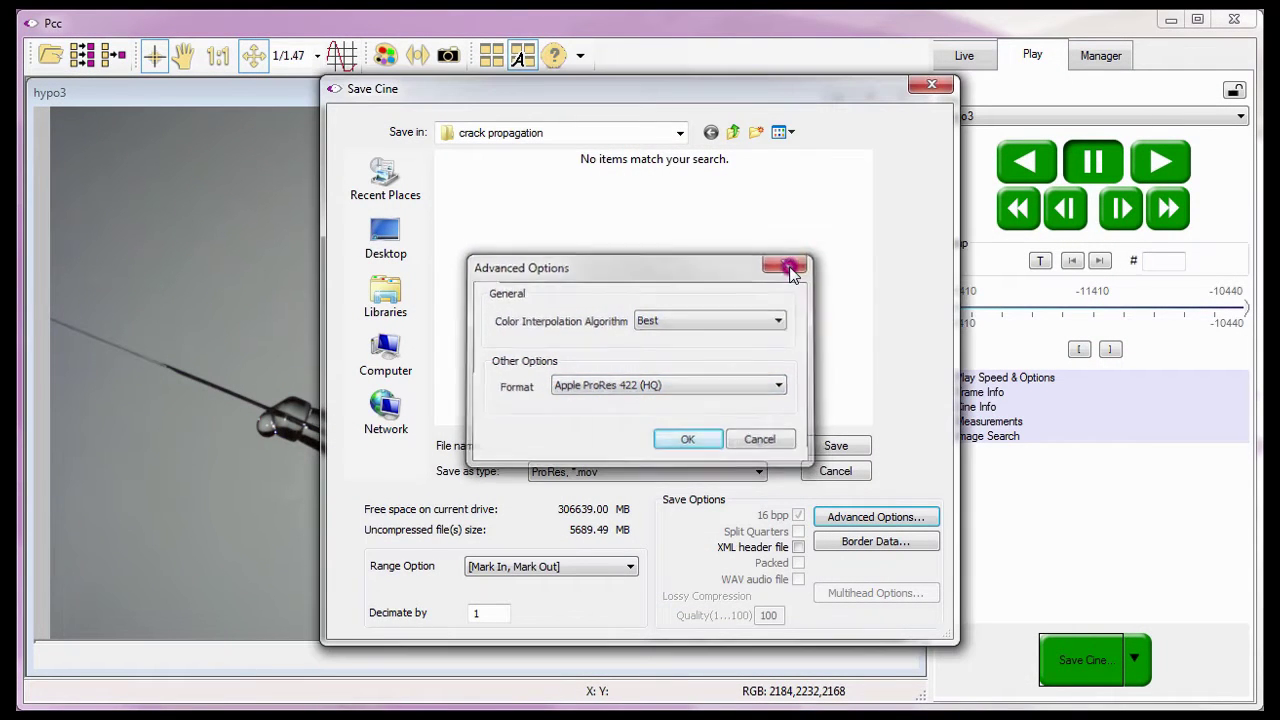
Swap hypo3 for the Accelerometer Z Y X Sample cine and begin saving it.
{"action": "left_click", "coordinate": [922, 86]}
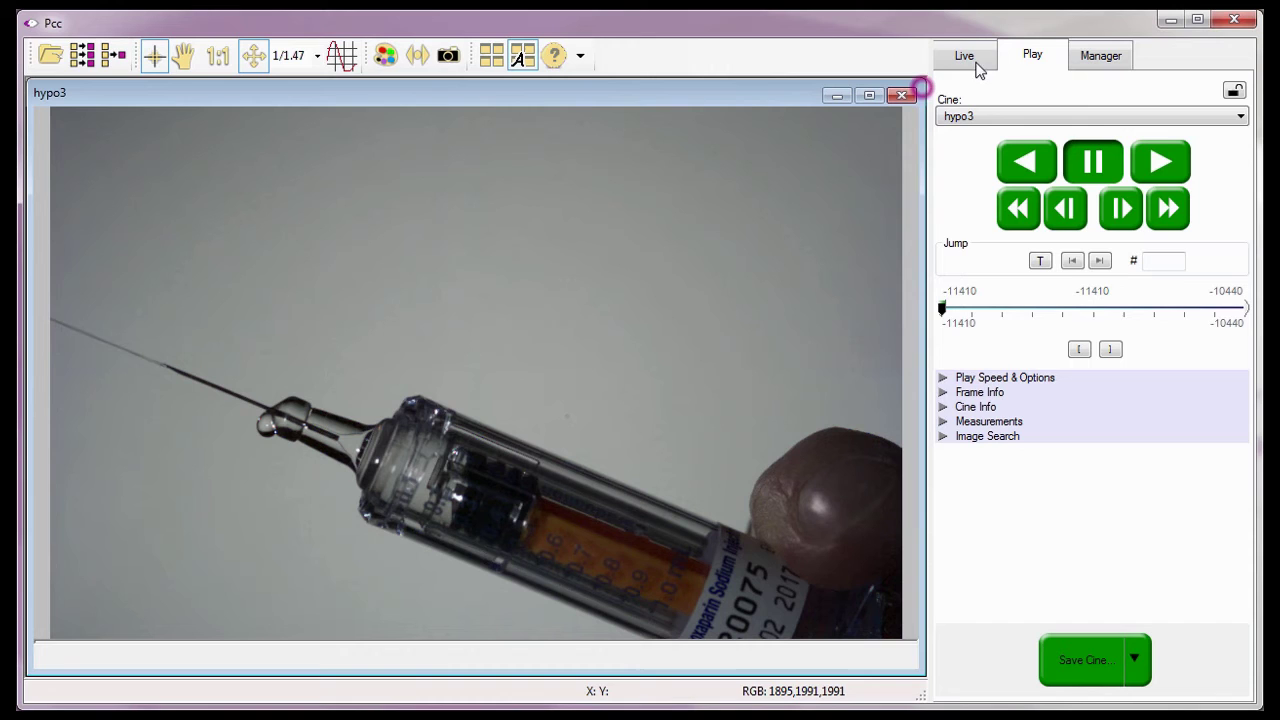
{"action": "left_click", "coordinate": [1089, 116]}
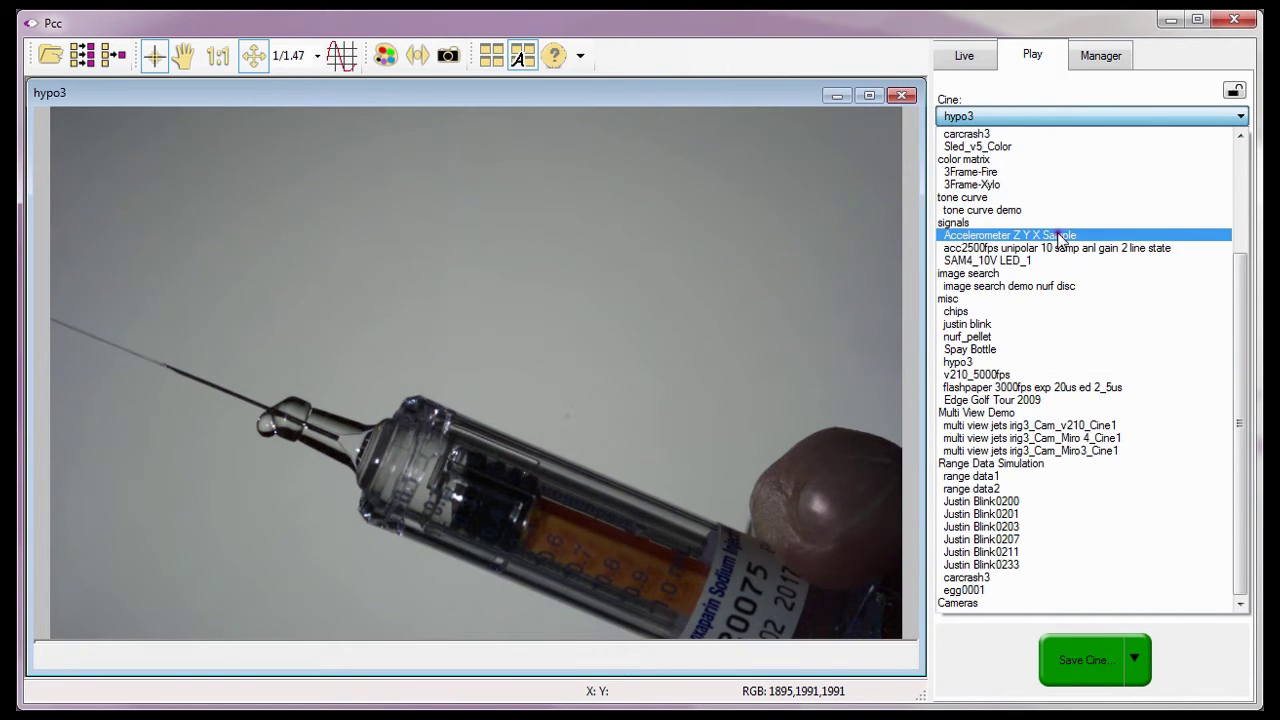
{"action": "left_click", "coordinate": [1010, 235]}
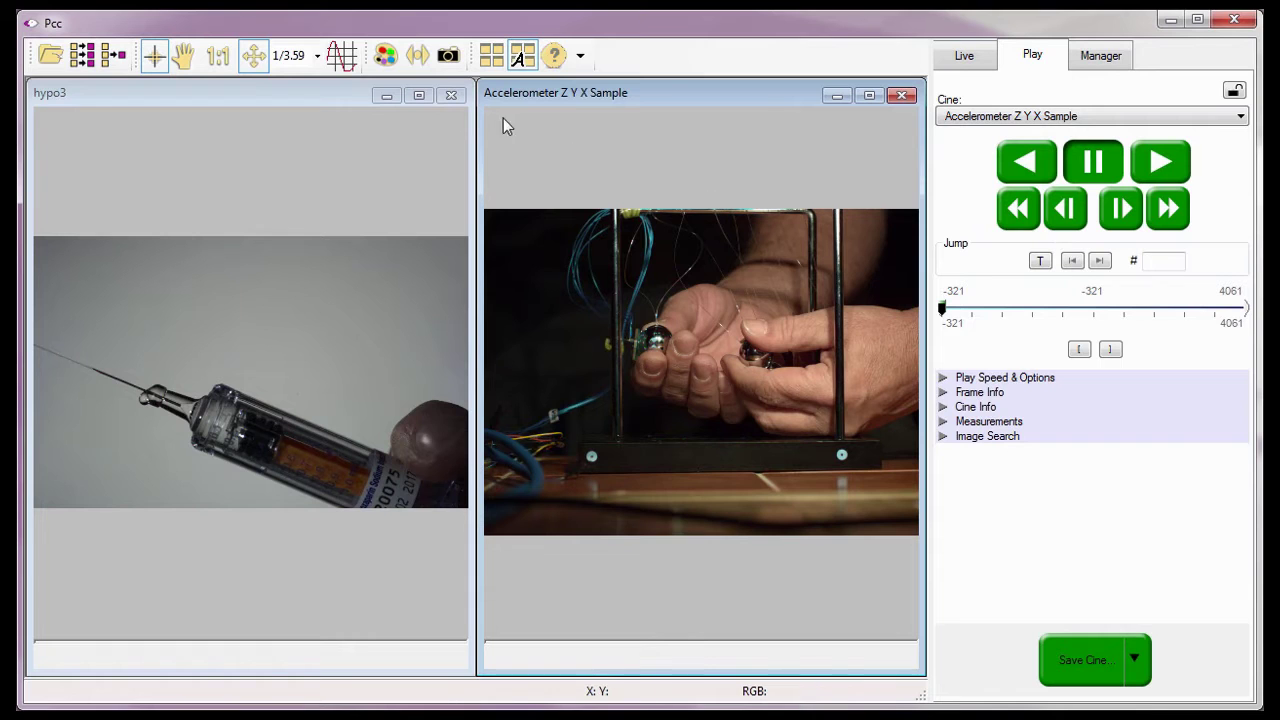
{"action": "left_click", "coordinate": [452, 96]}
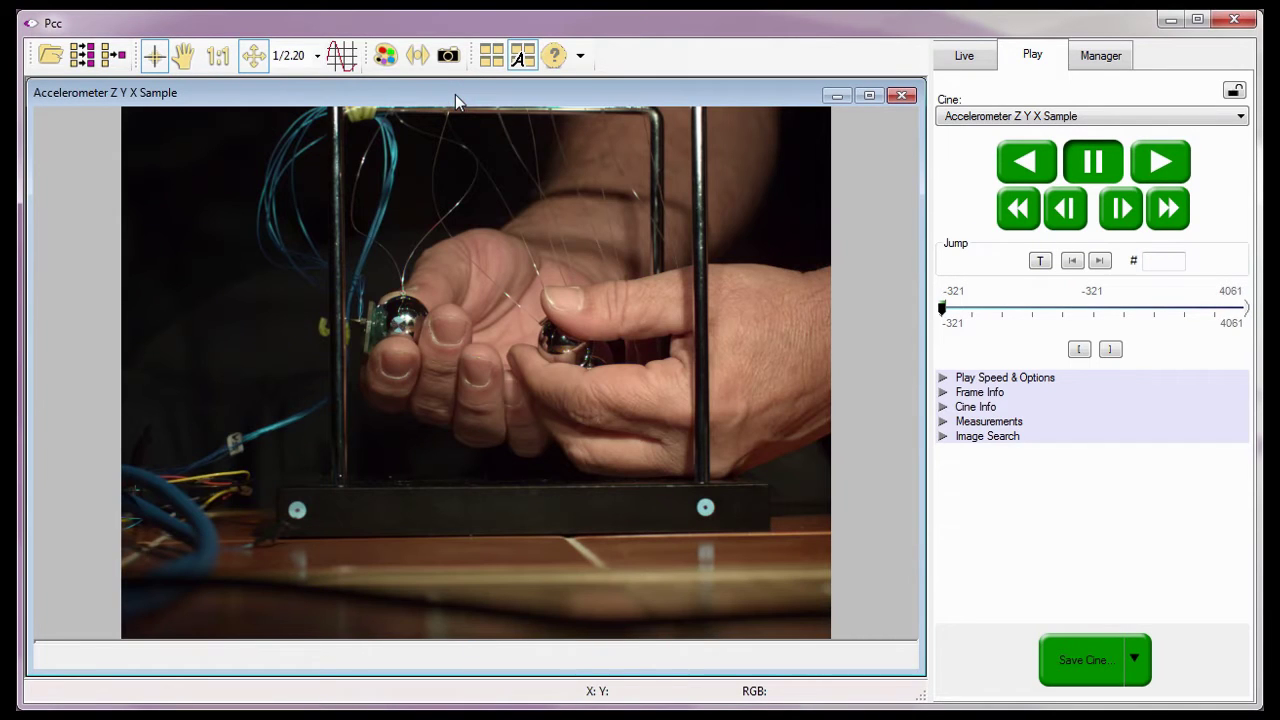
{"action": "left_click", "coordinate": [1062, 662]}
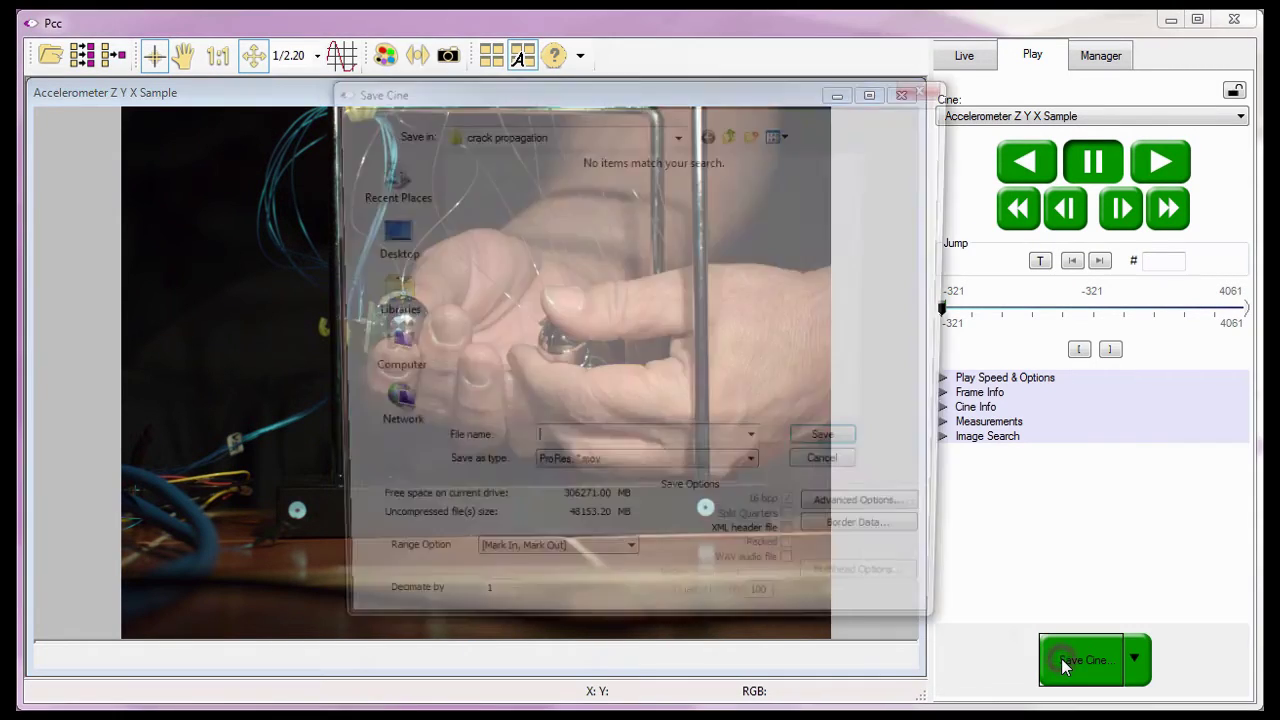
Browse to C:\Program Files\Phantom\Cines\Tutorial Cines as the save location.
{"action": "left_click", "coordinate": [383, 362]}
{"action": "double_click", "coordinate": [466, 205]}
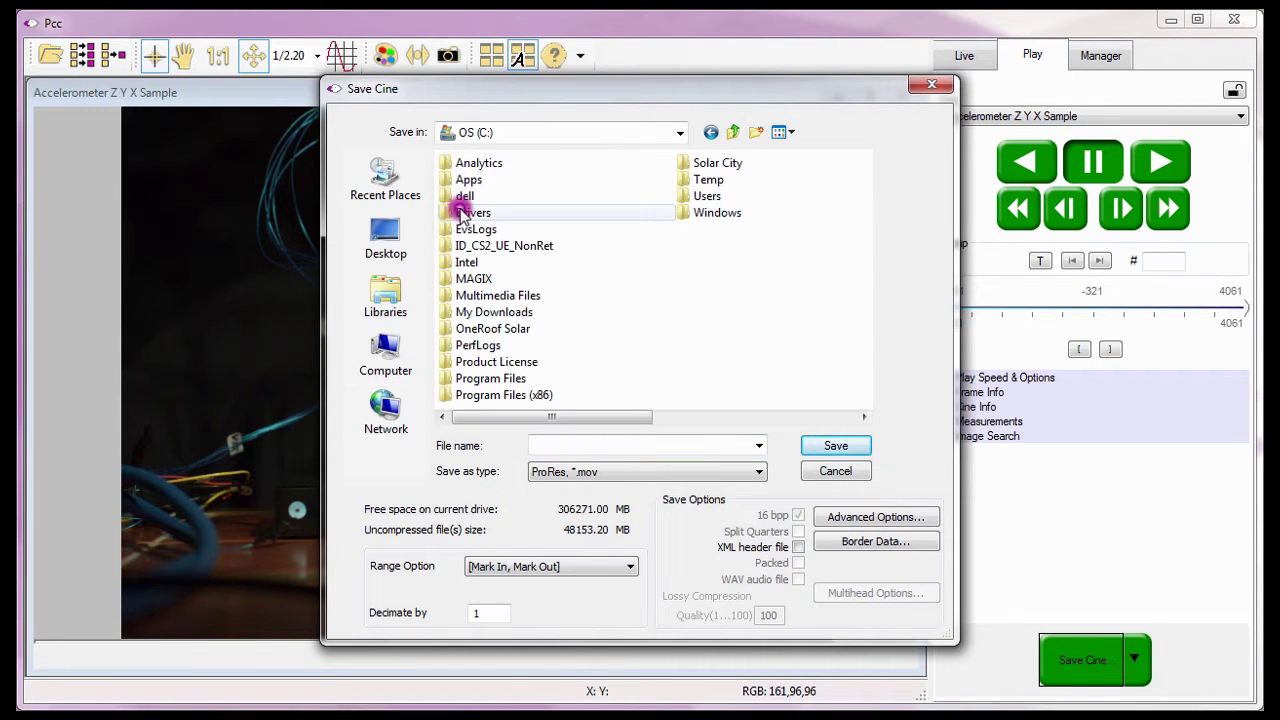
{"action": "double_click", "coordinate": [476, 380]}
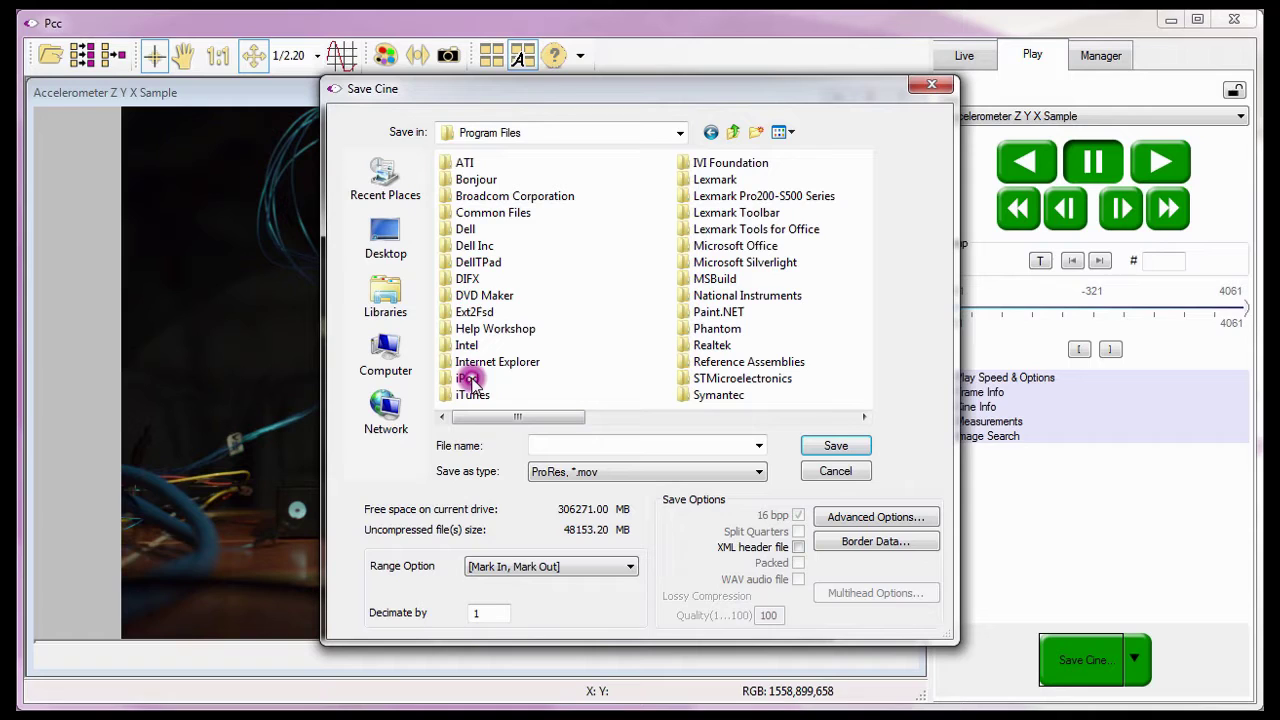
{"action": "double_click", "coordinate": [687, 334]}
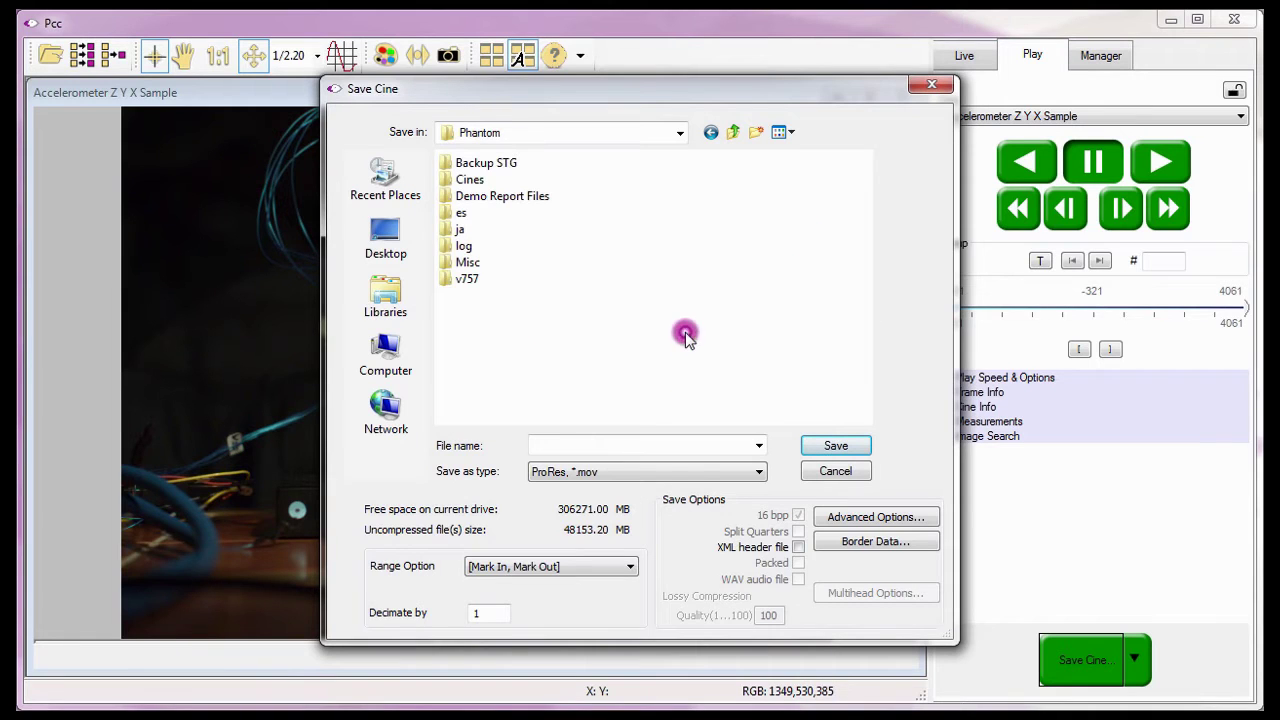
{"action": "double_click", "coordinate": [468, 182]}
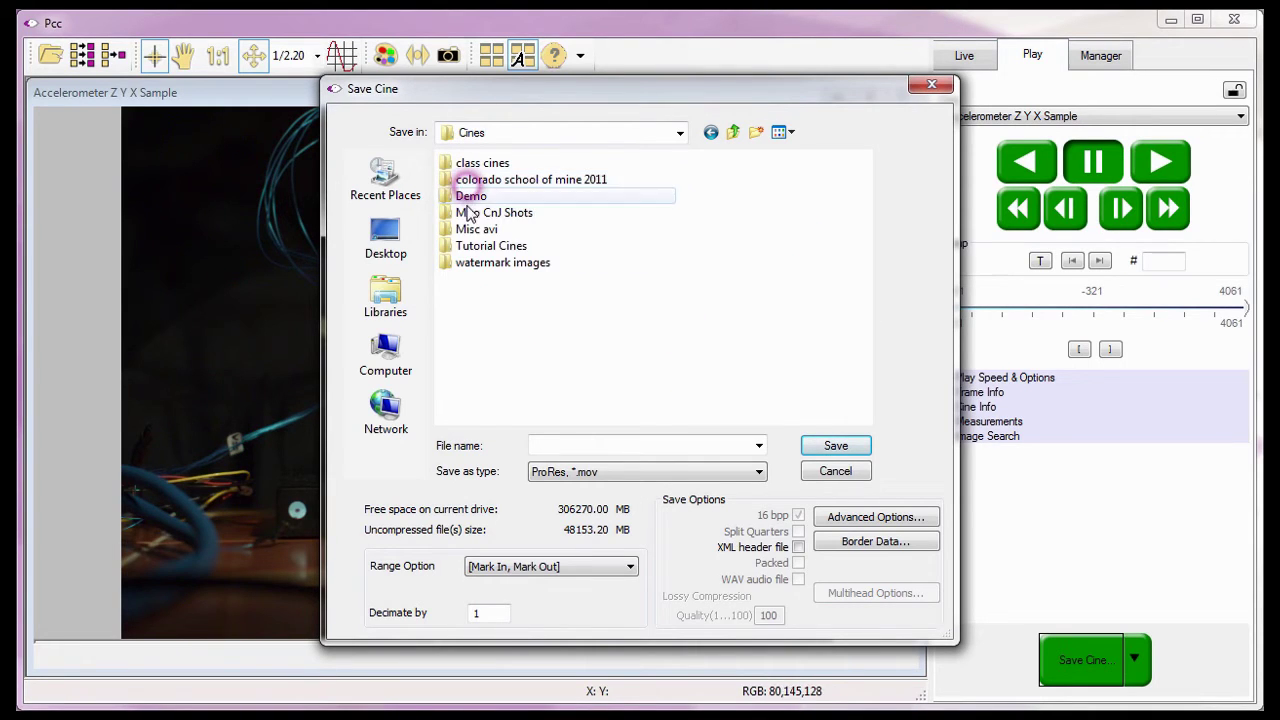
{"action": "double_click", "coordinate": [468, 247]}
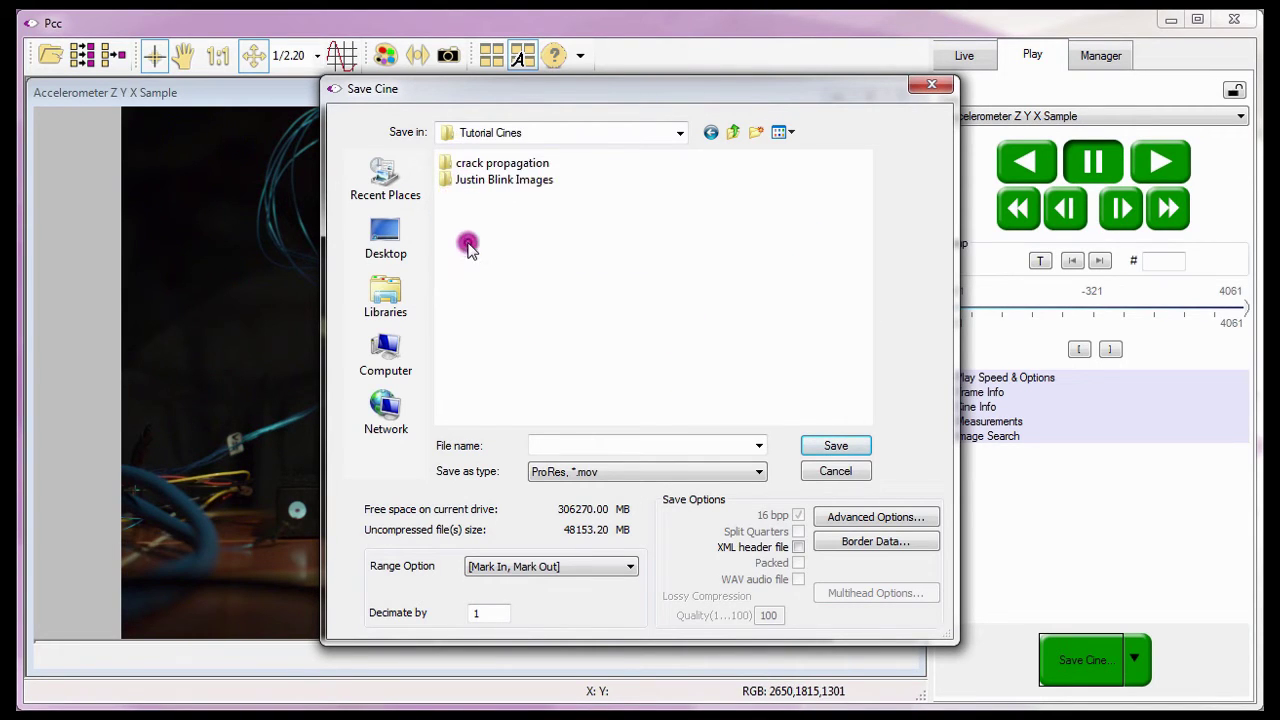
Enter 'Accelerometer Z Y X' as the file name.
{"action": "left_click", "coordinate": [536, 446]}
{"action": "type", "text": "A"}
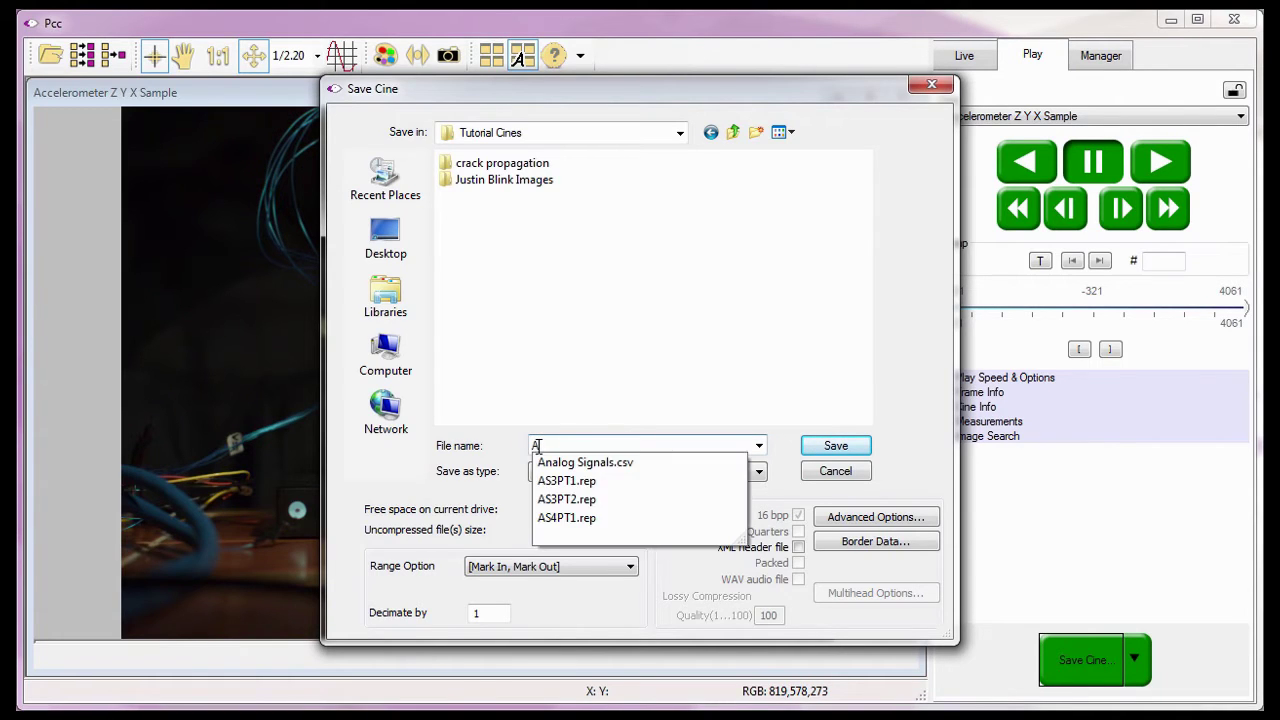
{"action": "type", "text": "ccelerometer"}
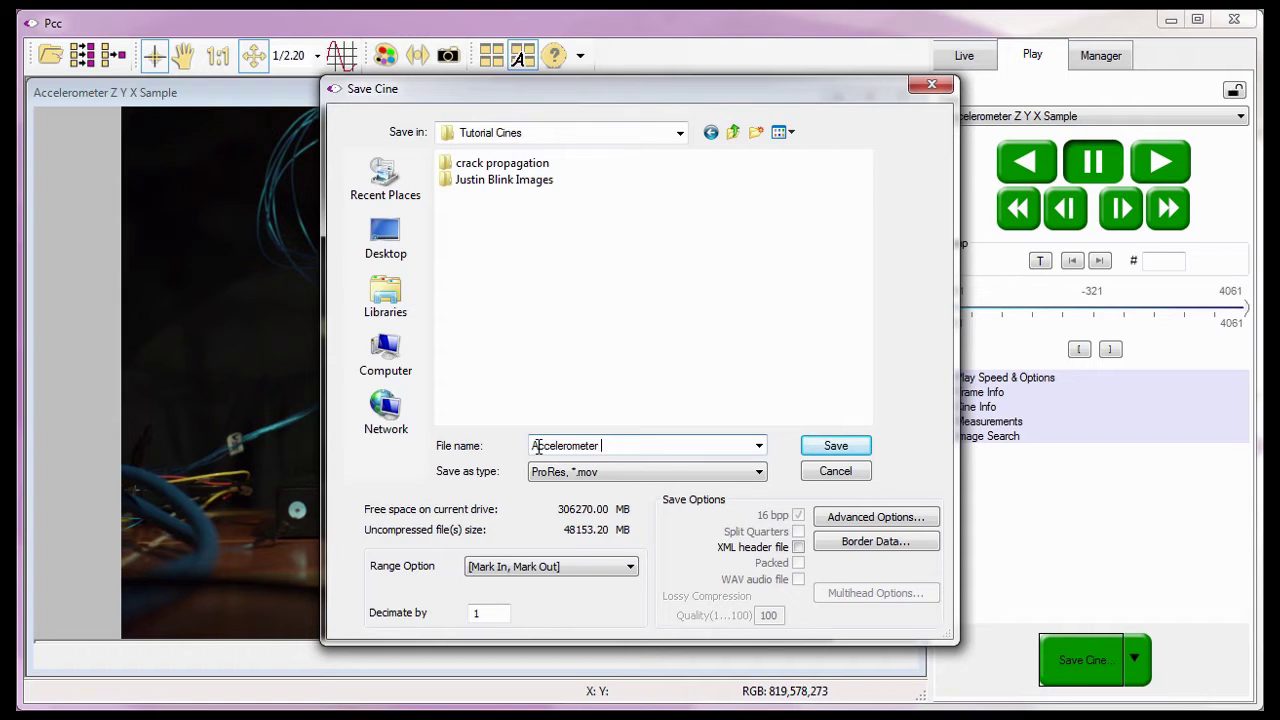
{"action": "type", "text": " Z Y X"}
{"action": "left_click", "coordinate": [759, 472]}
Keep ProRes (*.mov) as the save type and set the range to Full cine.
{"action": "left_click", "coordinate": [759, 473]}
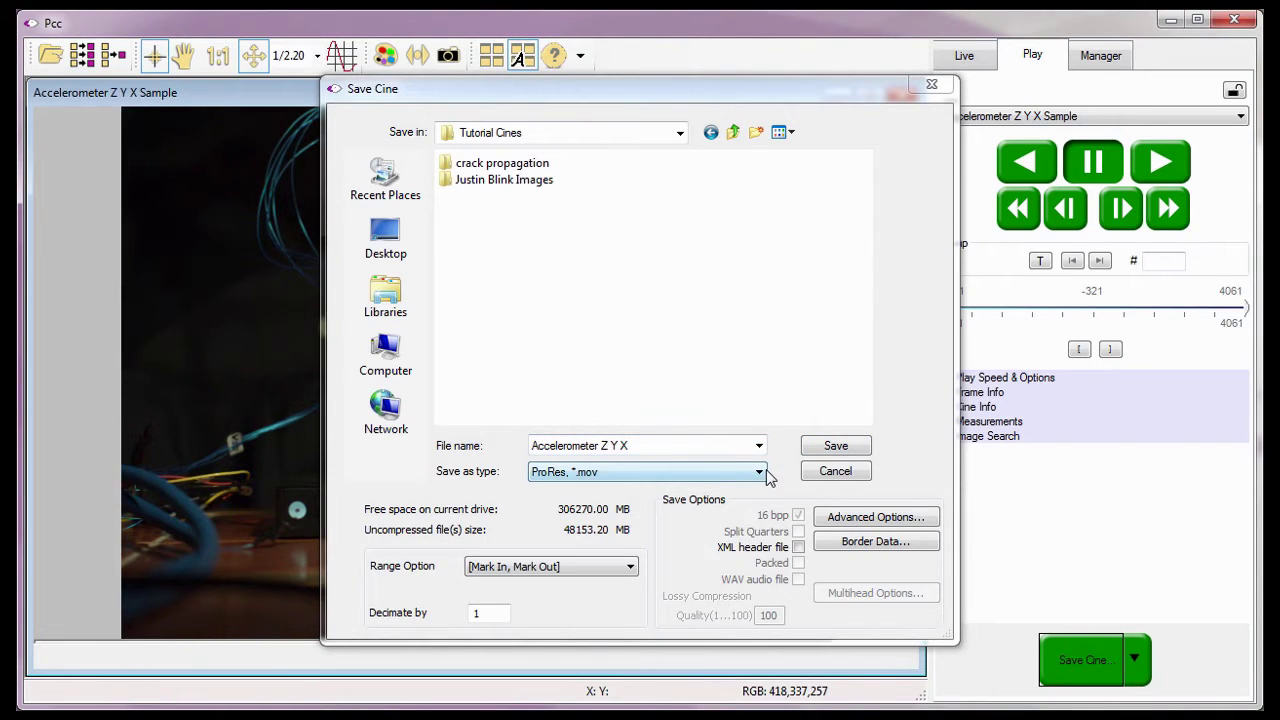
{"action": "left_click", "coordinate": [681, 488]}
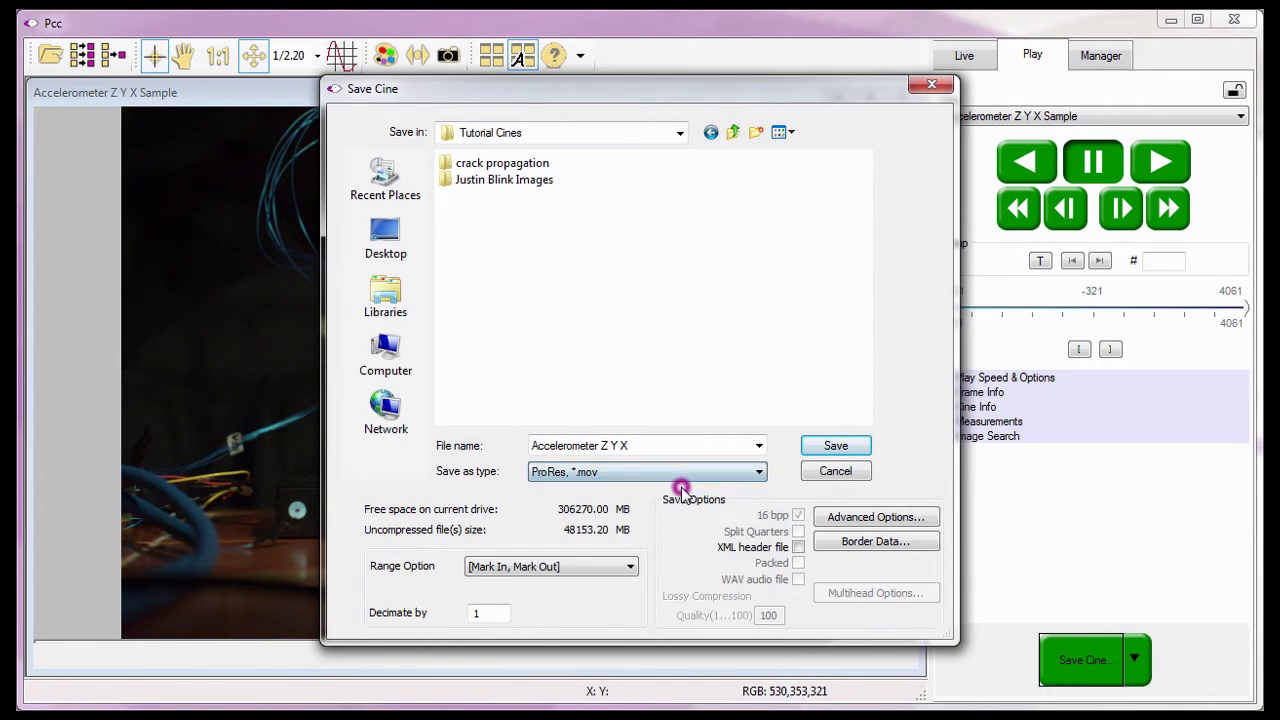
{"action": "left_click", "coordinate": [631, 566]}
{"action": "left_click", "coordinate": [613, 597]}
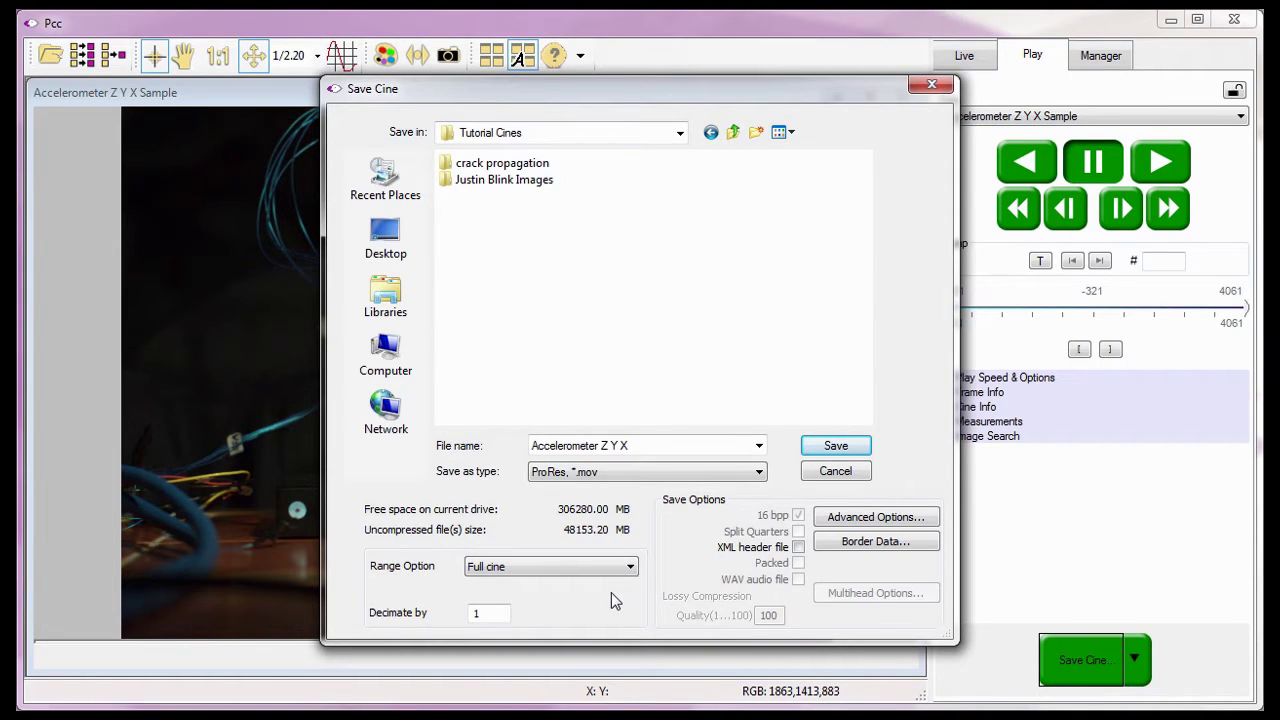
Enable Advanced Options and confirm Apple ProRes 422 (HQ) with Best interpolation.
{"action": "left_click", "coordinate": [828, 517]}
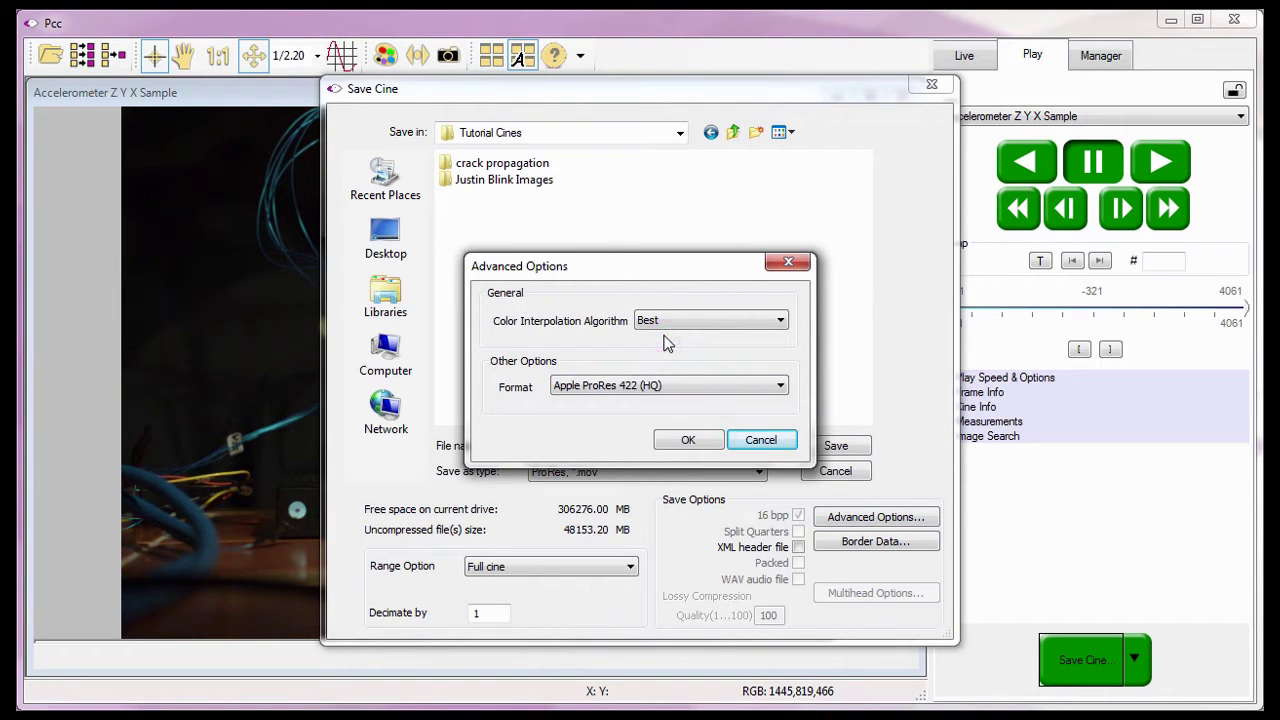
{"action": "left_click", "coordinate": [571, 396]}
{"action": "left_click", "coordinate": [686, 441]}
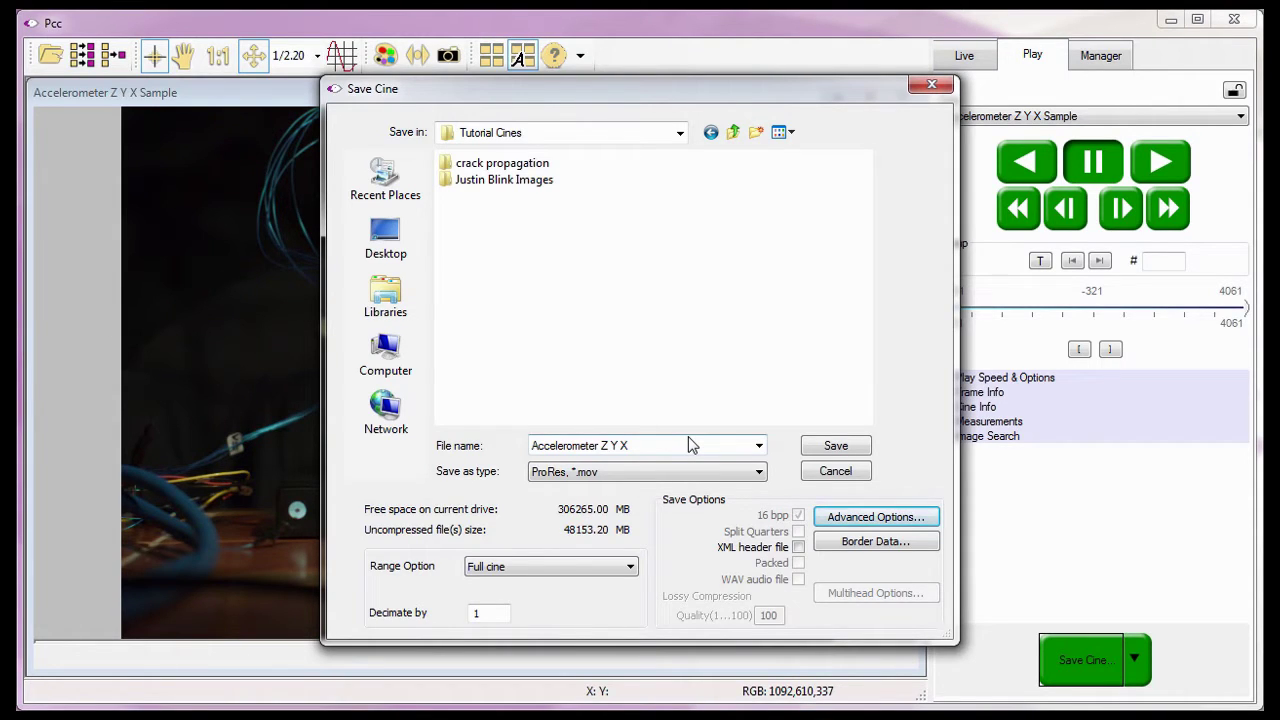
{"action": "left_click", "coordinate": [824, 541]}
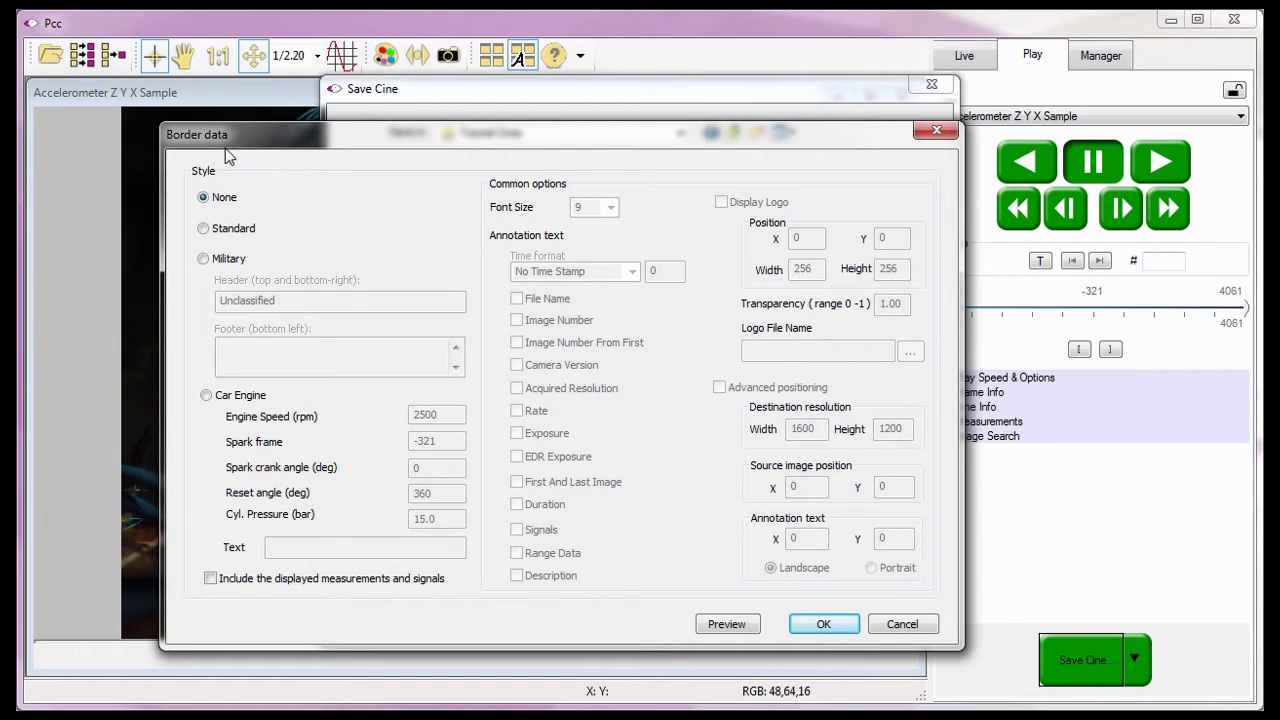
{"action": "left_click", "coordinate": [187, 173]}
{"action": "left_click", "coordinate": [202, 198]}
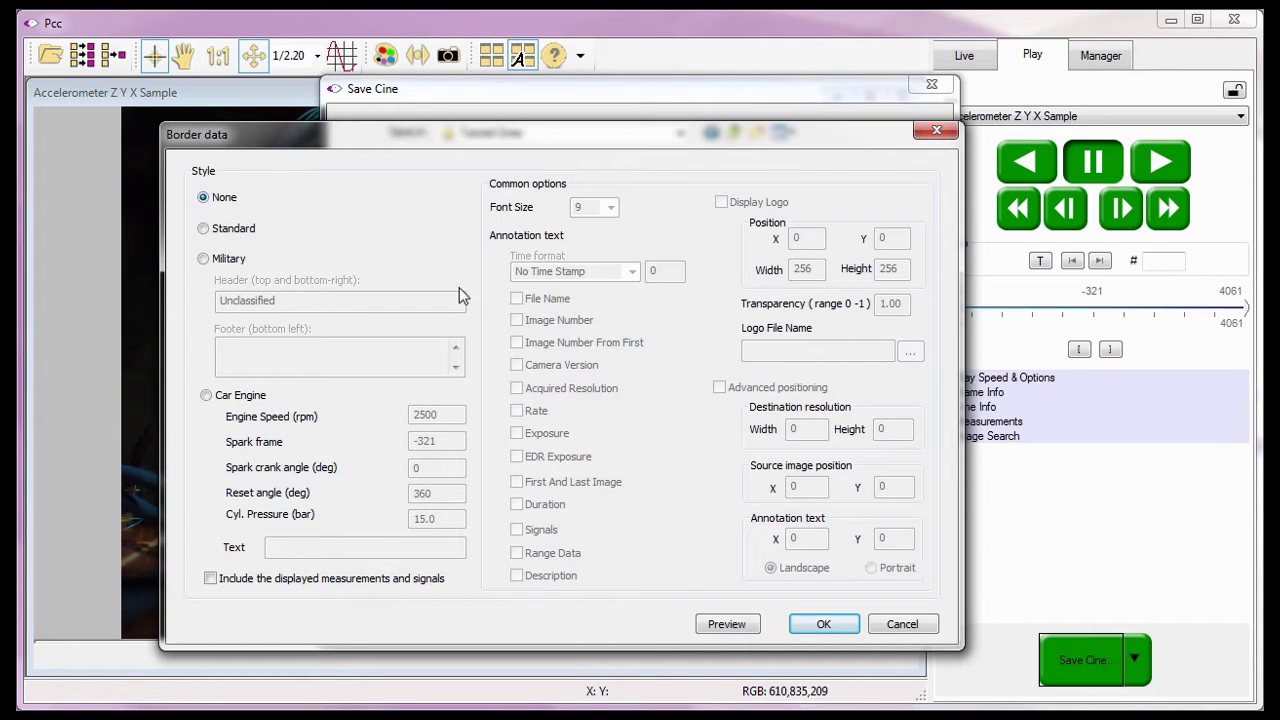
{"action": "left_click", "coordinate": [804, 268]}
{"action": "left_click", "coordinate": [797, 430]}
Try the Standard and then the Military border styles.
{"action": "left_click", "coordinate": [203, 228]}
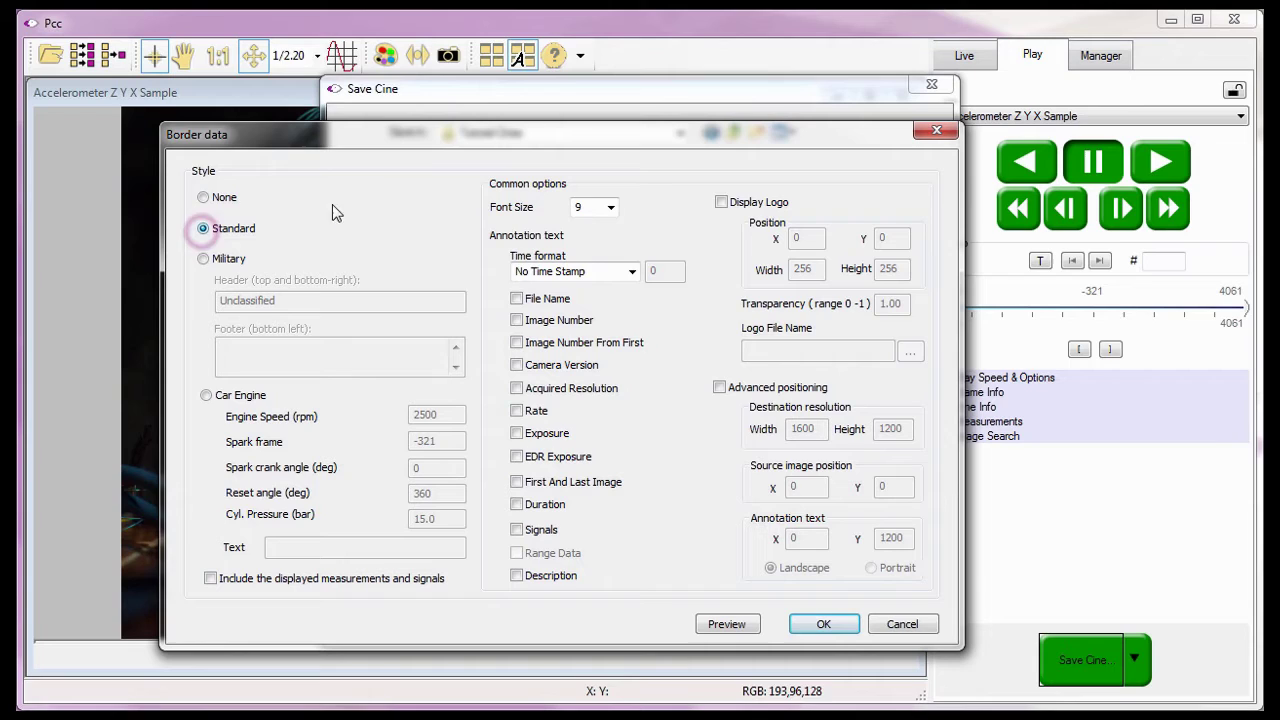
{"action": "left_click", "coordinate": [484, 191]}
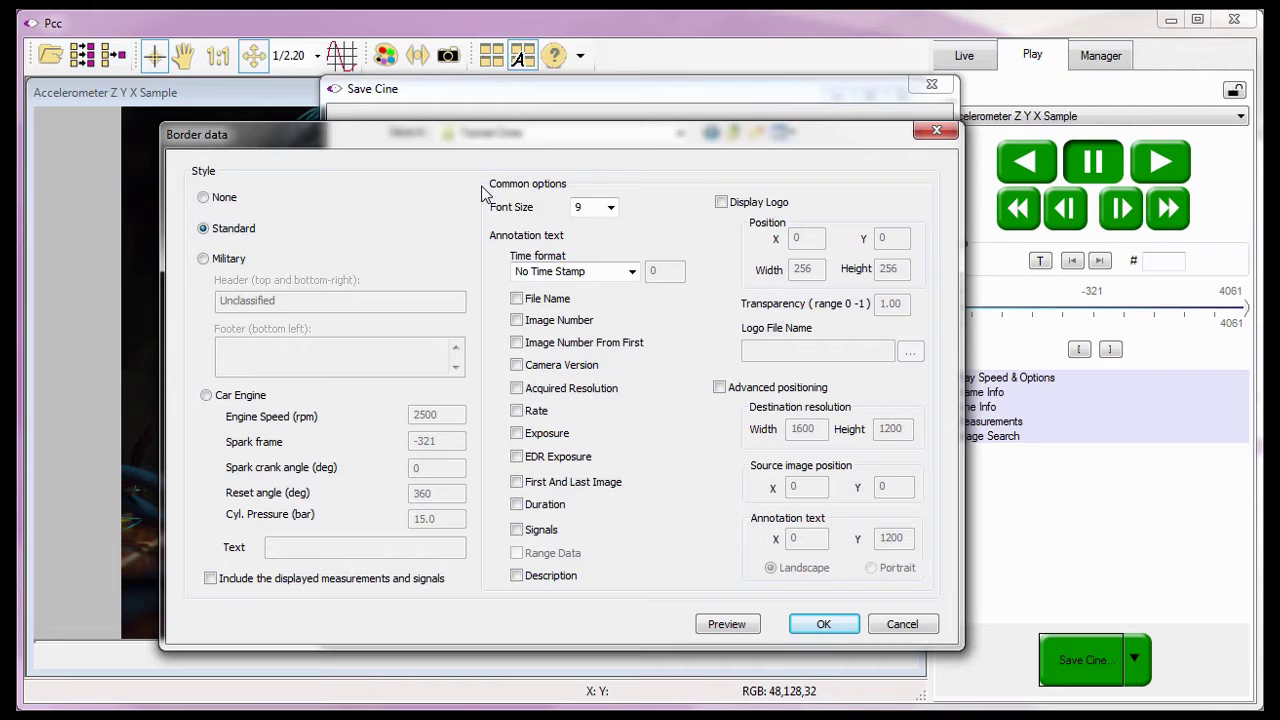
{"action": "left_click", "coordinate": [203, 260]}
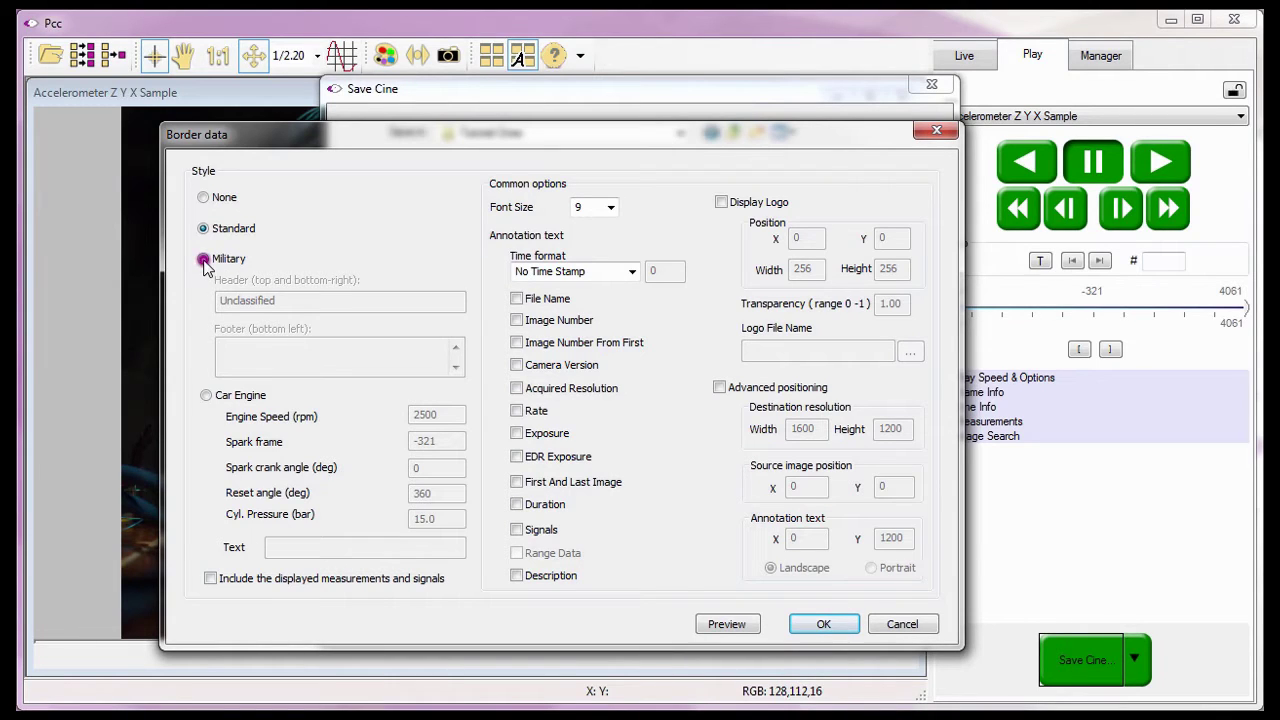
{"action": "left_click", "coordinate": [483, 195]}
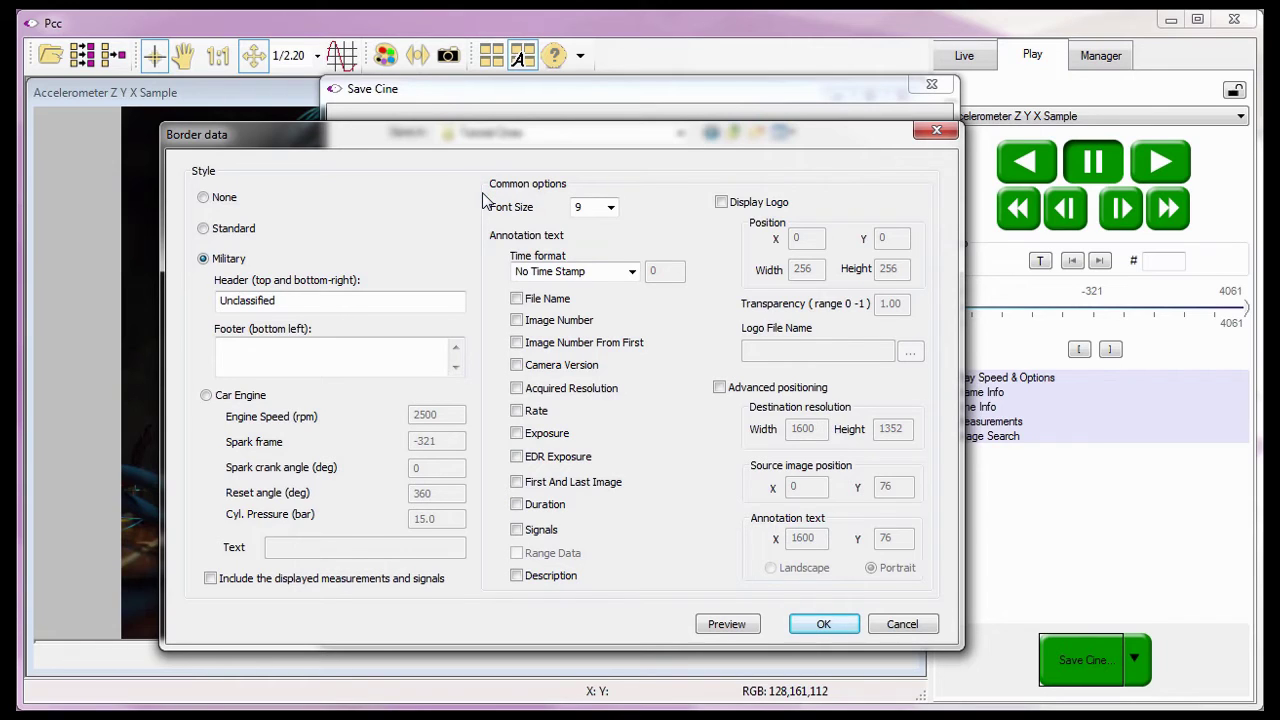
{"action": "left_click", "coordinate": [207, 285]}
{"action": "left_click", "coordinate": [209, 333]}
Select the Car Engine border style with engine speed, spark frame and pressure fields.
{"action": "left_click", "coordinate": [206, 396]}
{"action": "left_click", "coordinate": [485, 188]}
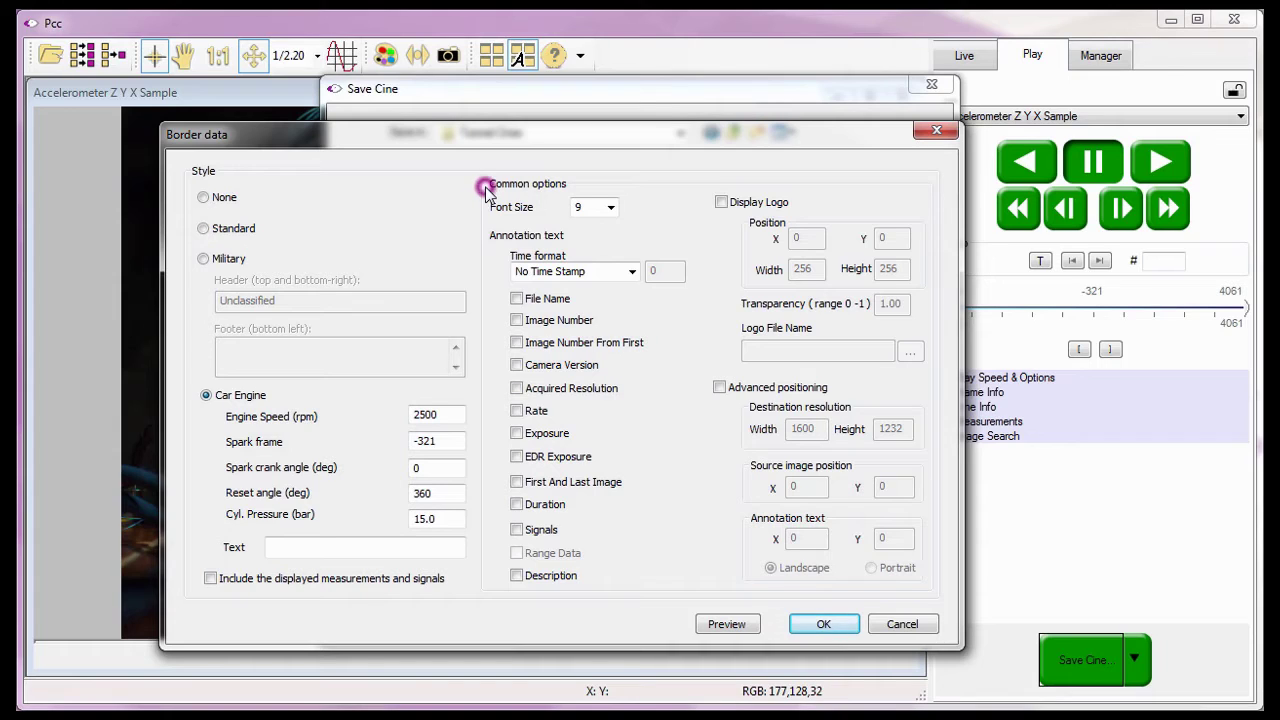
{"action": "left_click", "coordinate": [213, 440]}
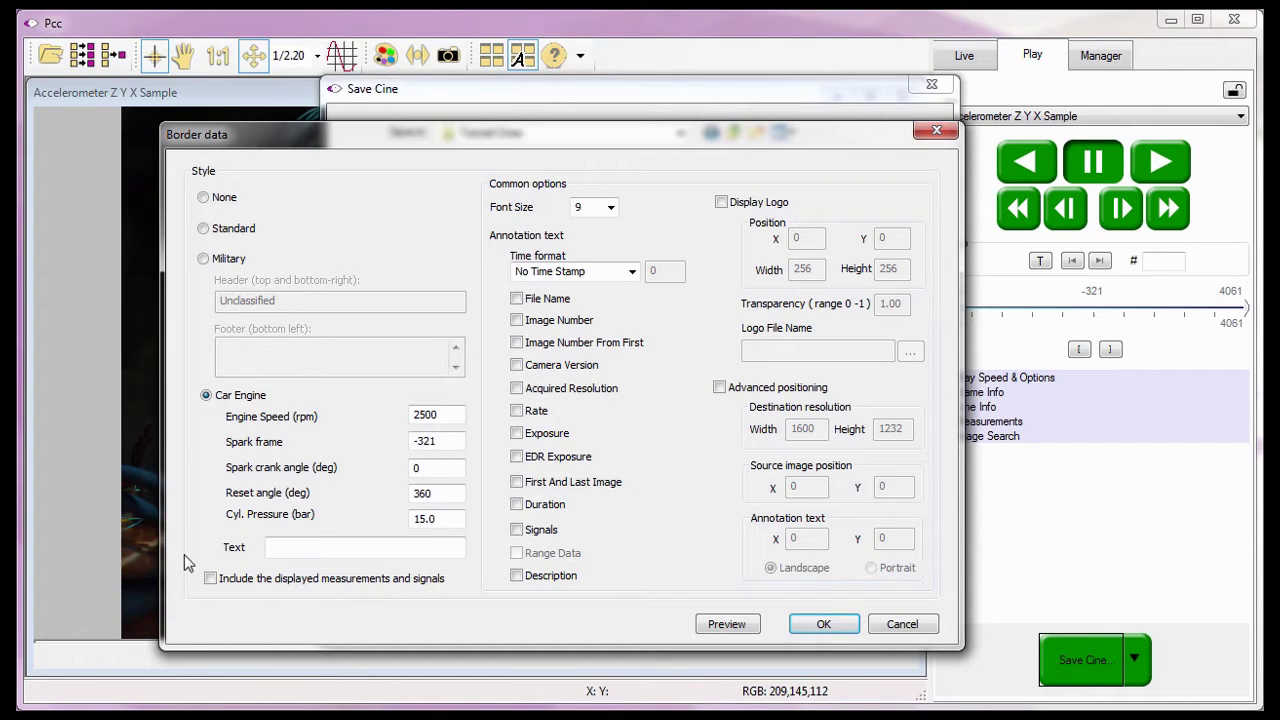
{"action": "left_click", "coordinate": [194, 585]}
Use the Standard border including displayed measurements and signals, widening output to 2272 × 1200.
{"action": "left_click", "coordinate": [204, 229]}
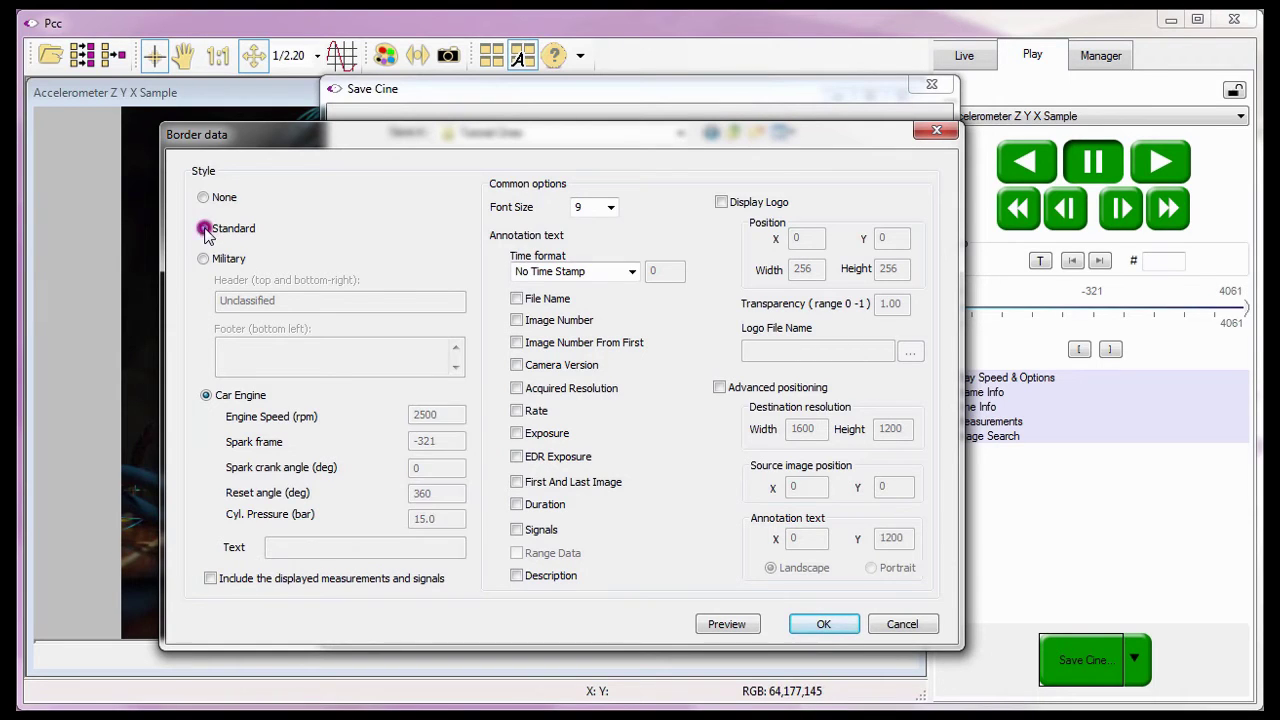
{"action": "left_click", "coordinate": [210, 578]}
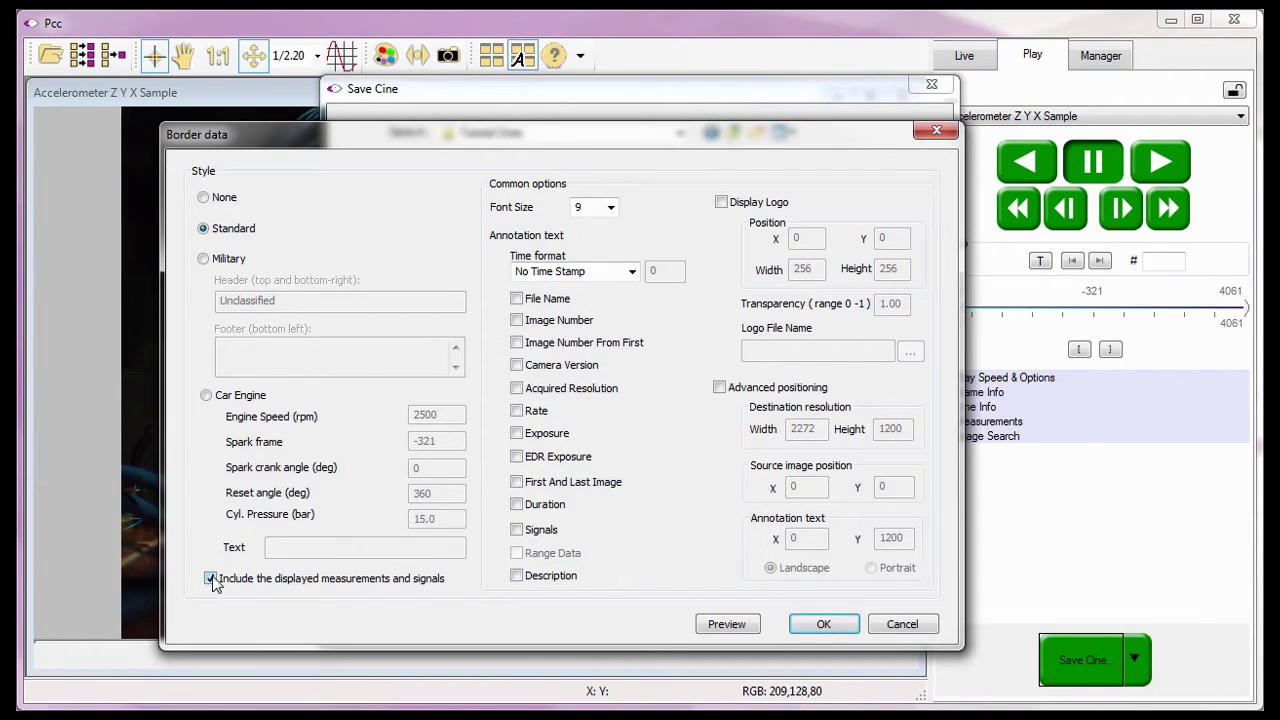
{"action": "left_click", "coordinate": [477, 206]}
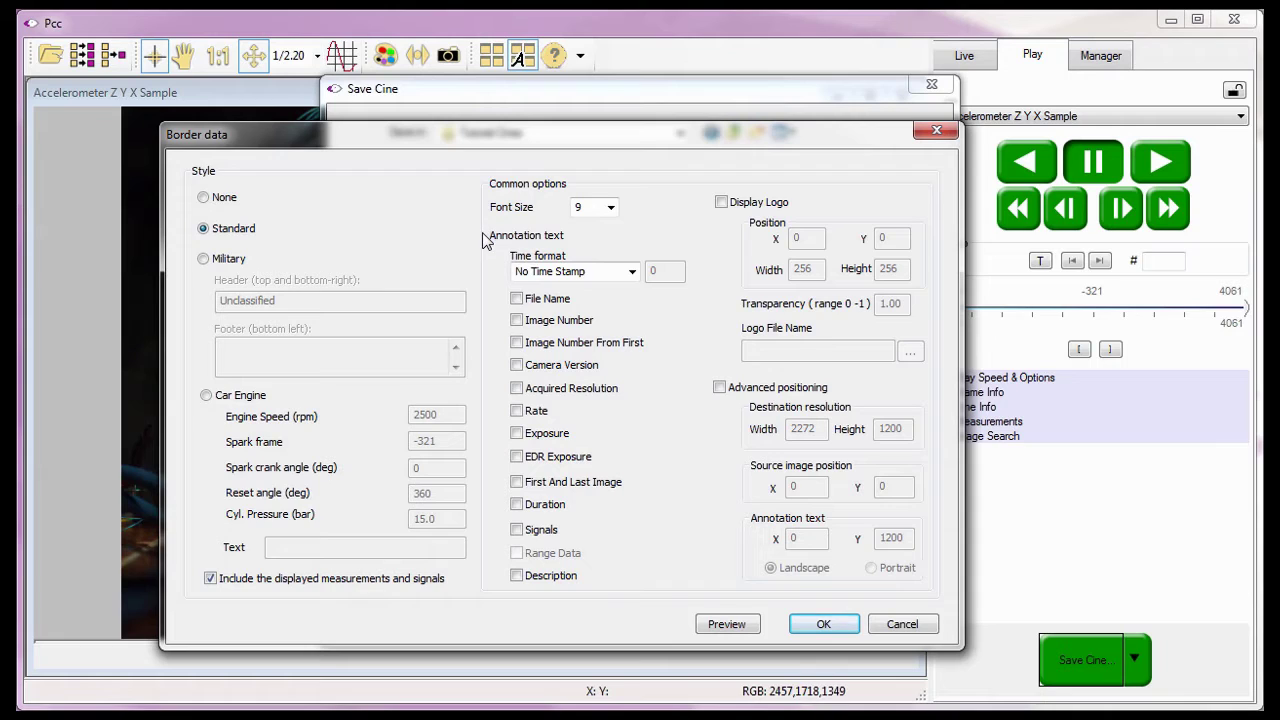
{"action": "left_click", "coordinate": [483, 238]}
{"action": "left_click", "coordinate": [556, 207]}
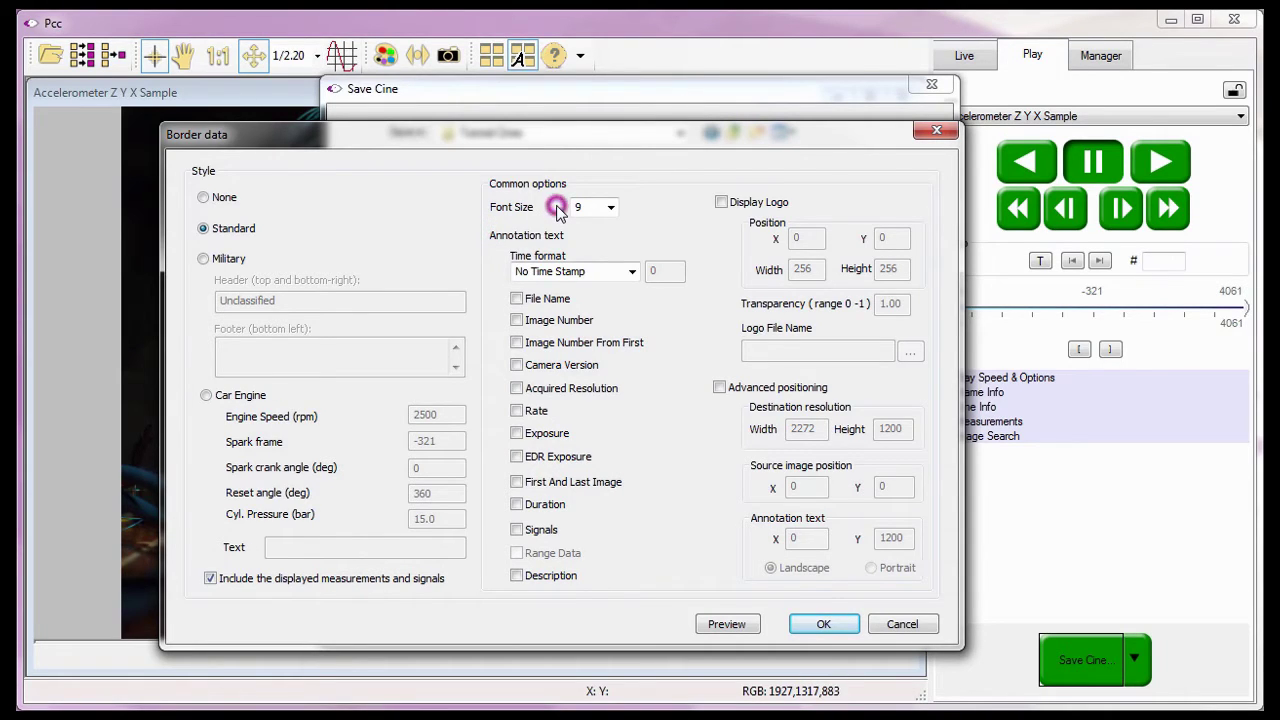
{"action": "left_click", "coordinate": [610, 207]}
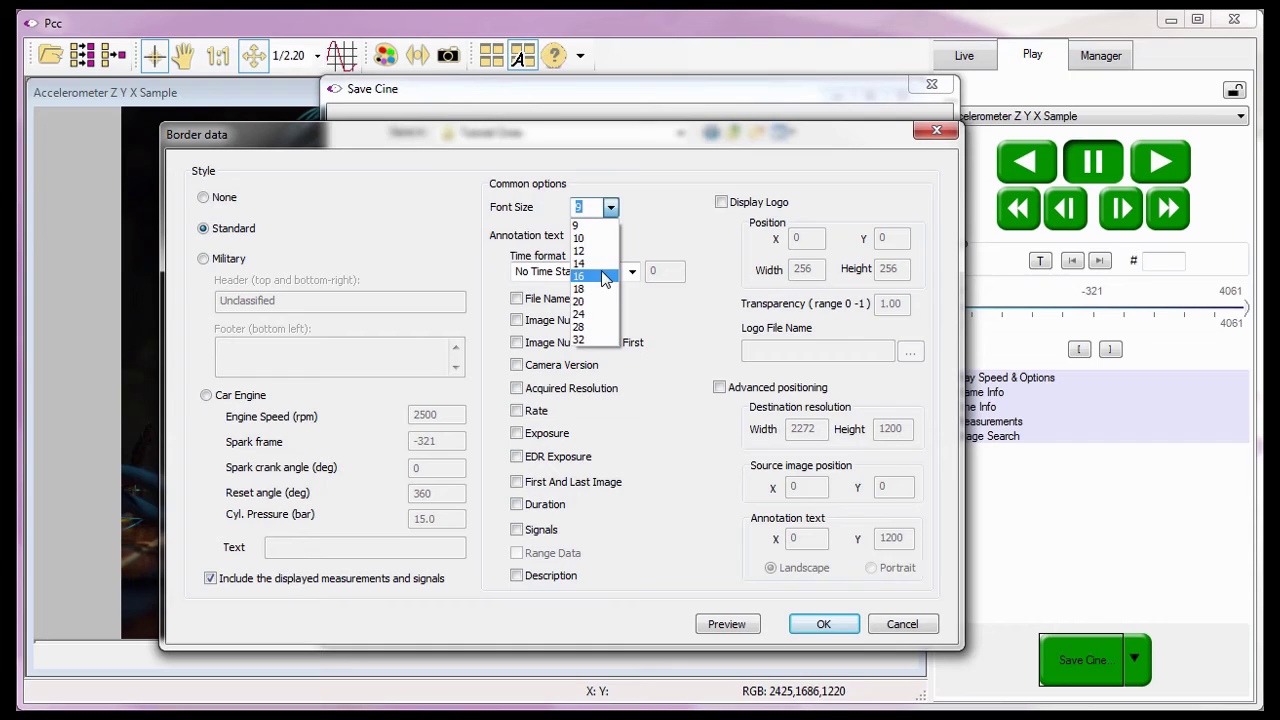
{"action": "left_click", "coordinate": [604, 228]}
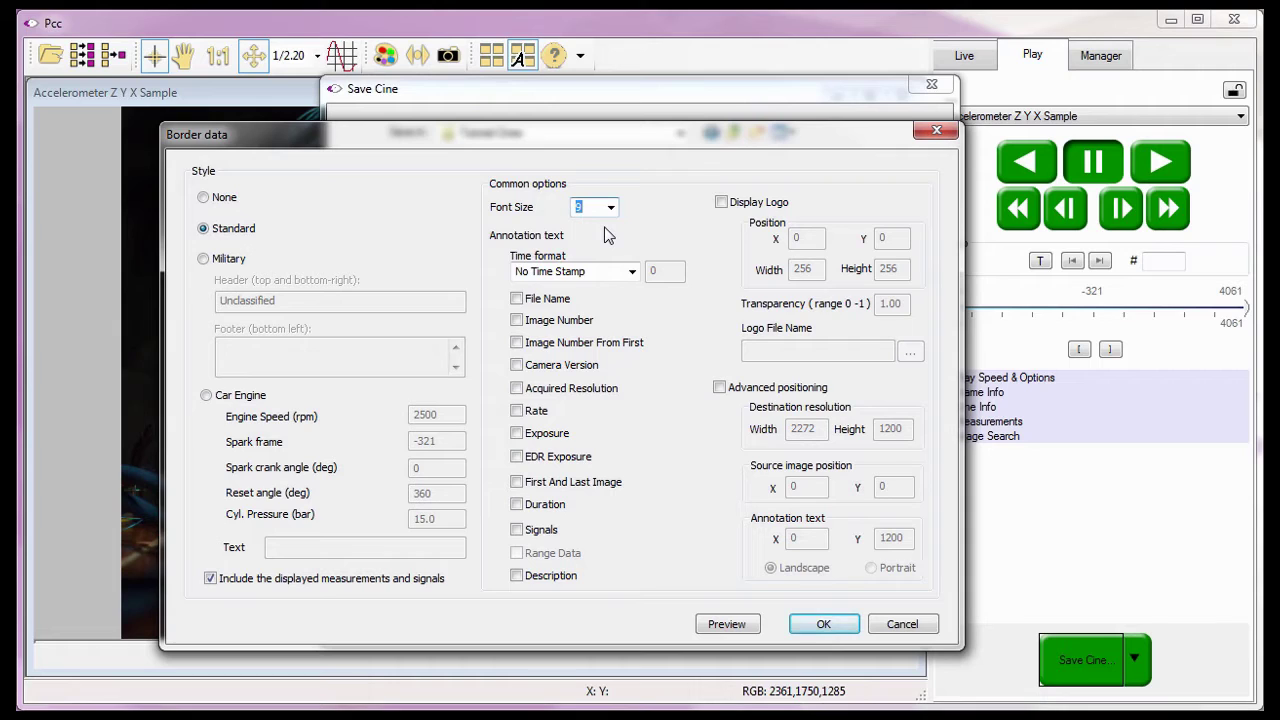
{"action": "left_click", "coordinate": [502, 260]}
{"action": "left_click", "coordinate": [632, 271]}
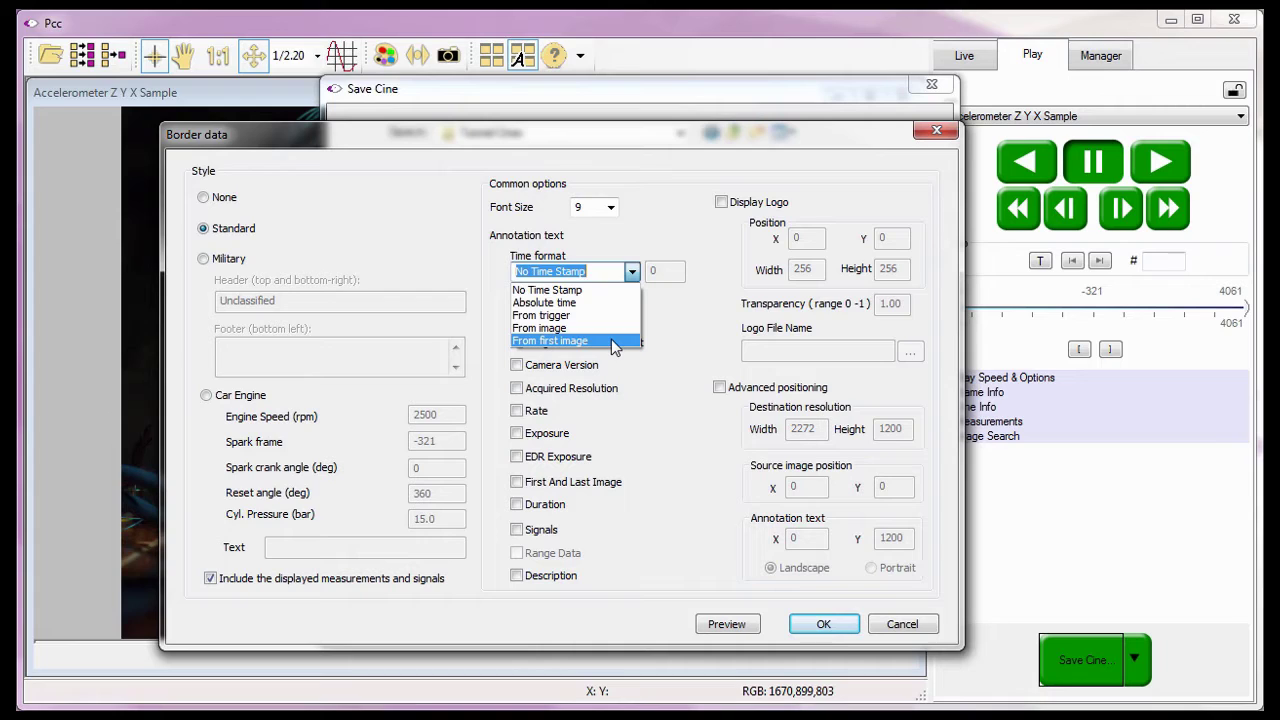
{"action": "left_click", "coordinate": [560, 289]}
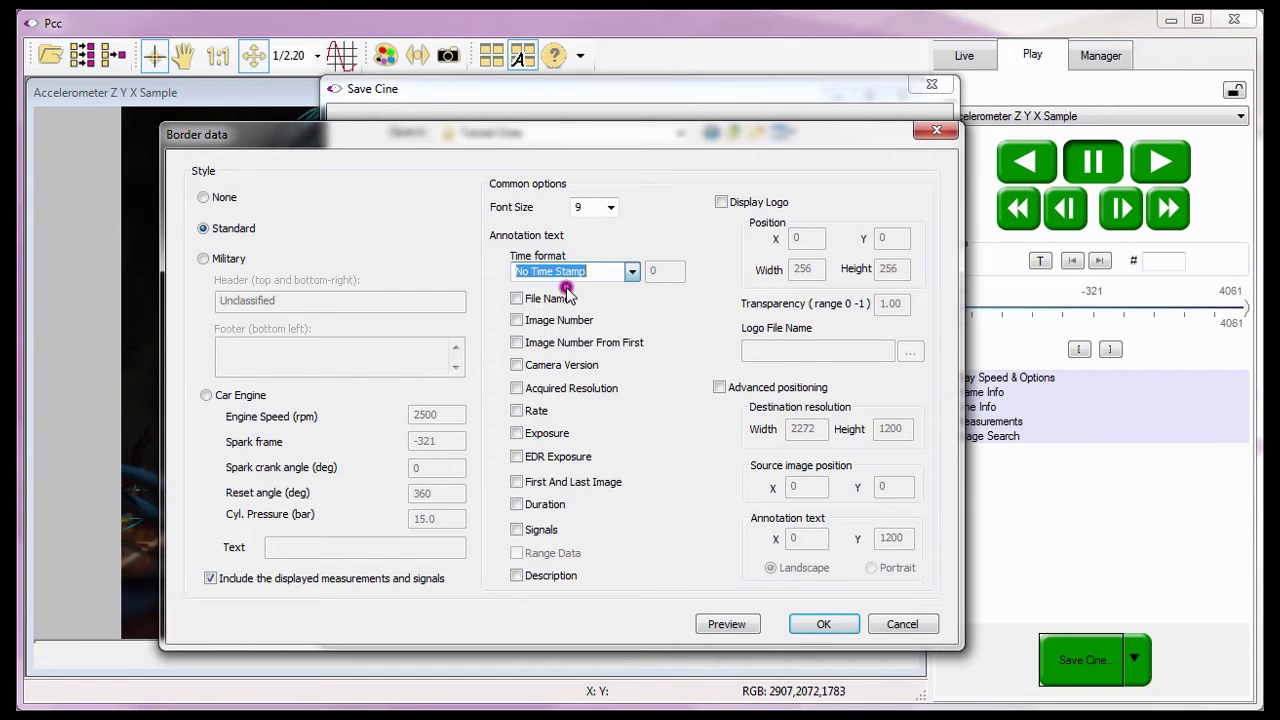
{"action": "left_click", "coordinate": [505, 321]}
{"action": "left_click", "coordinate": [501, 342]}
{"action": "left_click", "coordinate": [501, 368]}
{"action": "left_click", "coordinate": [502, 388]}
{"action": "left_click", "coordinate": [505, 412]}
{"action": "left_click", "coordinate": [507, 434]}
{"action": "left_click", "coordinate": [508, 462]}
{"action": "left_click", "coordinate": [505, 508]}
{"action": "left_click", "coordinate": [506, 533]}
{"action": "left_click", "coordinate": [505, 552]}
{"action": "left_click", "coordinate": [505, 578]}
Set the time stamp format to Absolute time.
{"action": "left_click", "coordinate": [548, 211]}
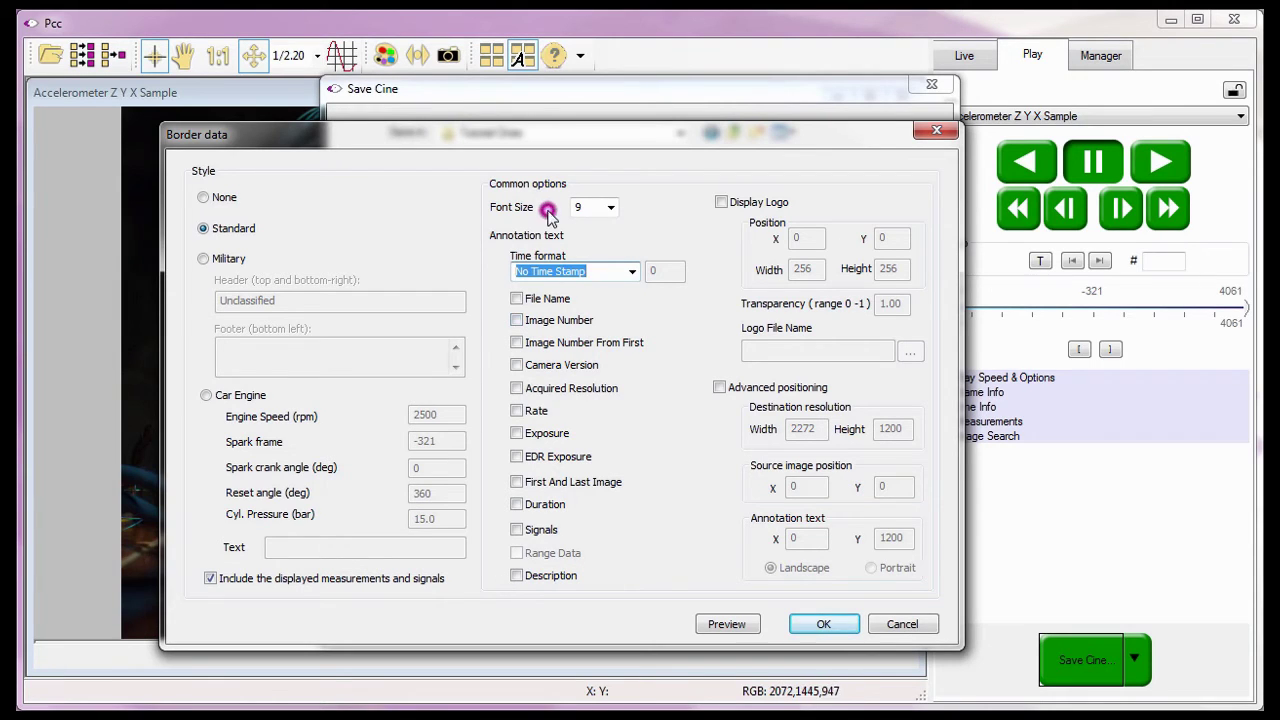
{"action": "left_click", "coordinate": [631, 271]}
{"action": "left_click", "coordinate": [601, 304]}
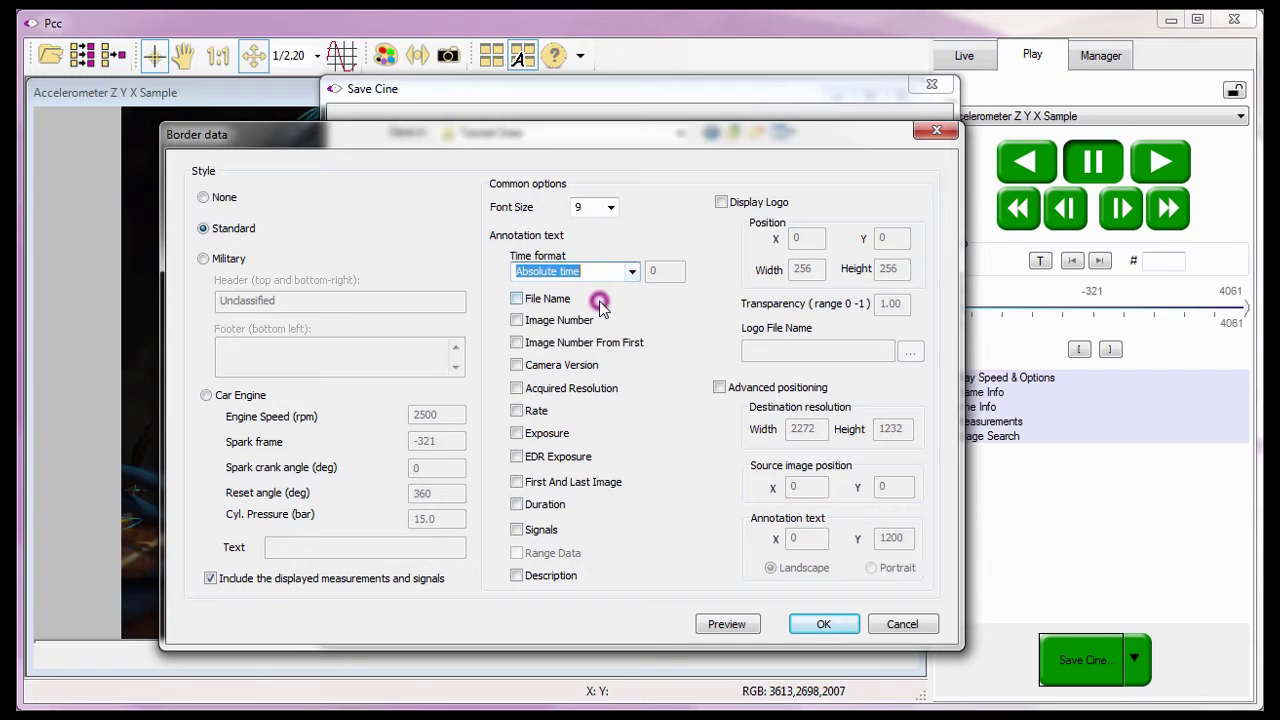
Annotate file name, image number, camera version, acquired resolution, rate, exposure, duration and signals.
{"action": "left_click", "coordinate": [516, 299]}
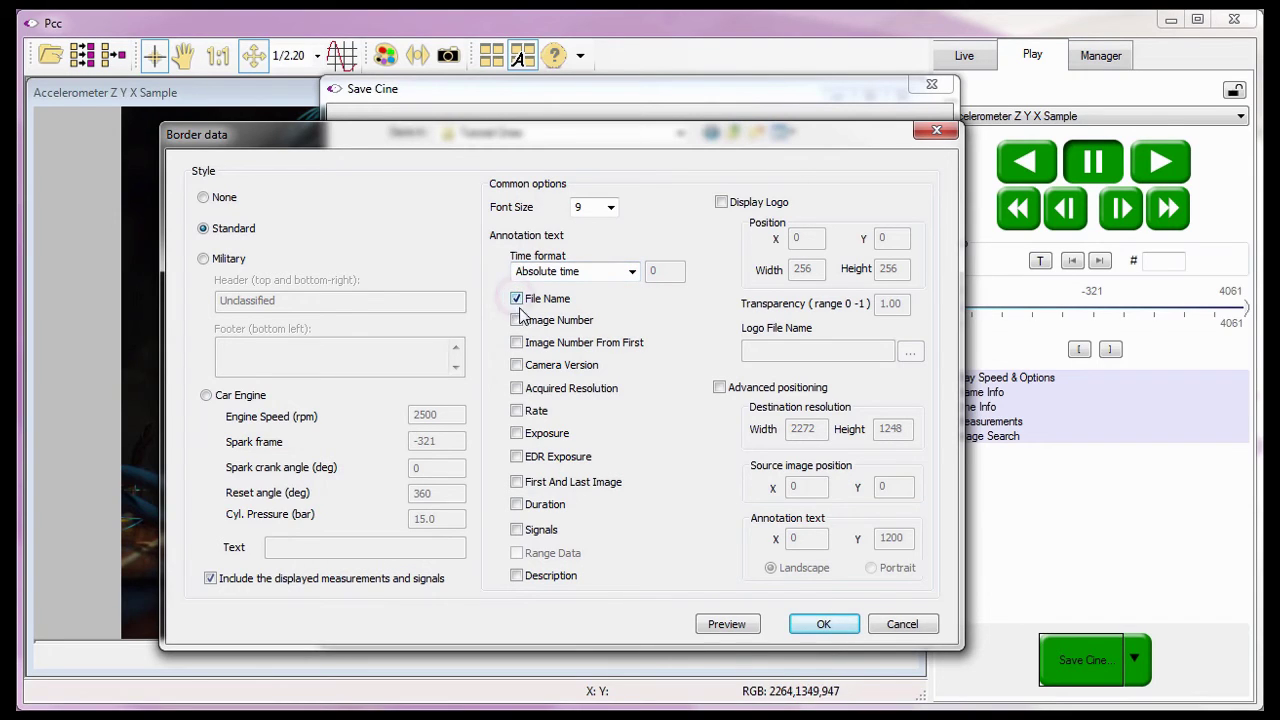
{"action": "left_click", "coordinate": [516, 320]}
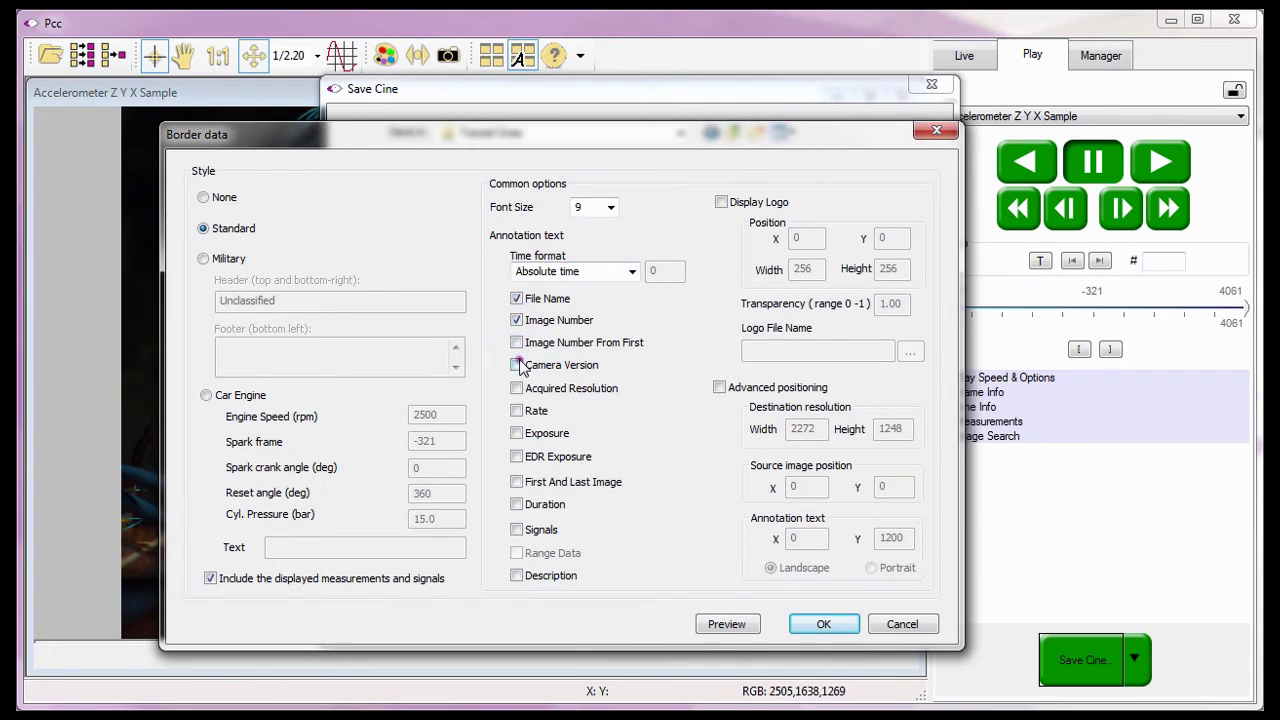
{"action": "left_click", "coordinate": [516, 365]}
{"action": "left_click", "coordinate": [516, 388]}
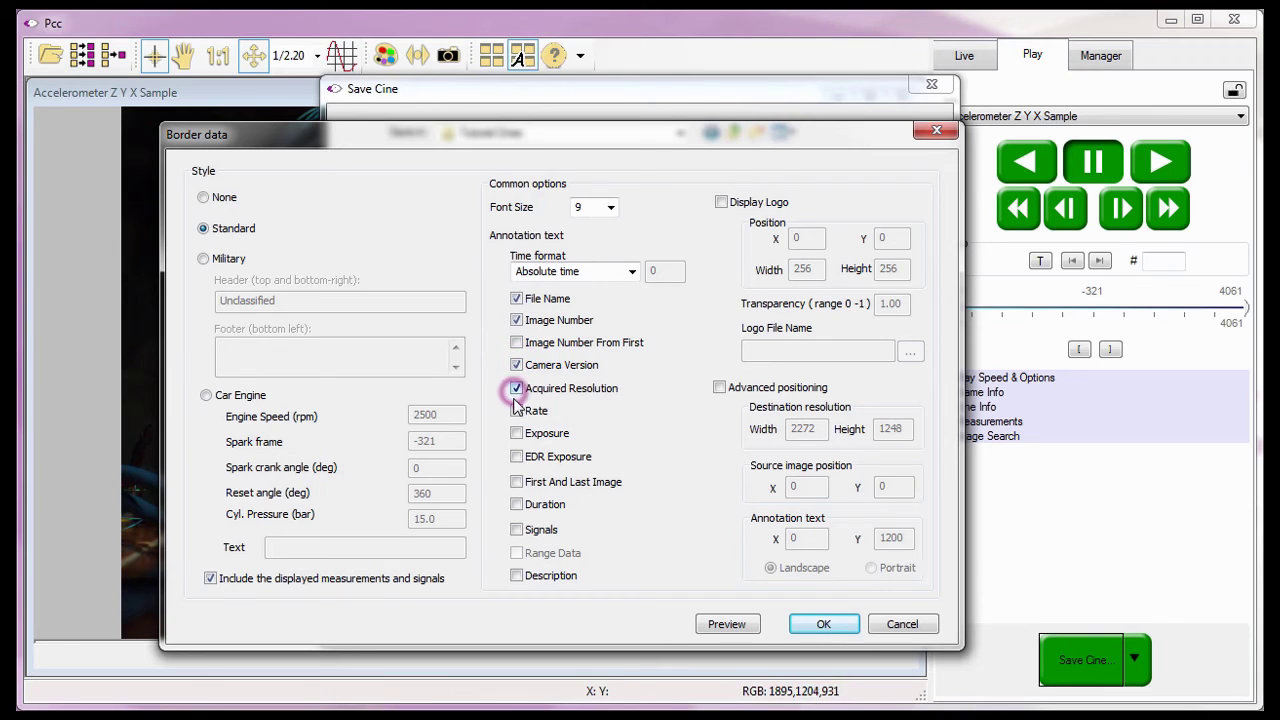
{"action": "left_click", "coordinate": [516, 410]}
{"action": "left_click", "coordinate": [516, 434]}
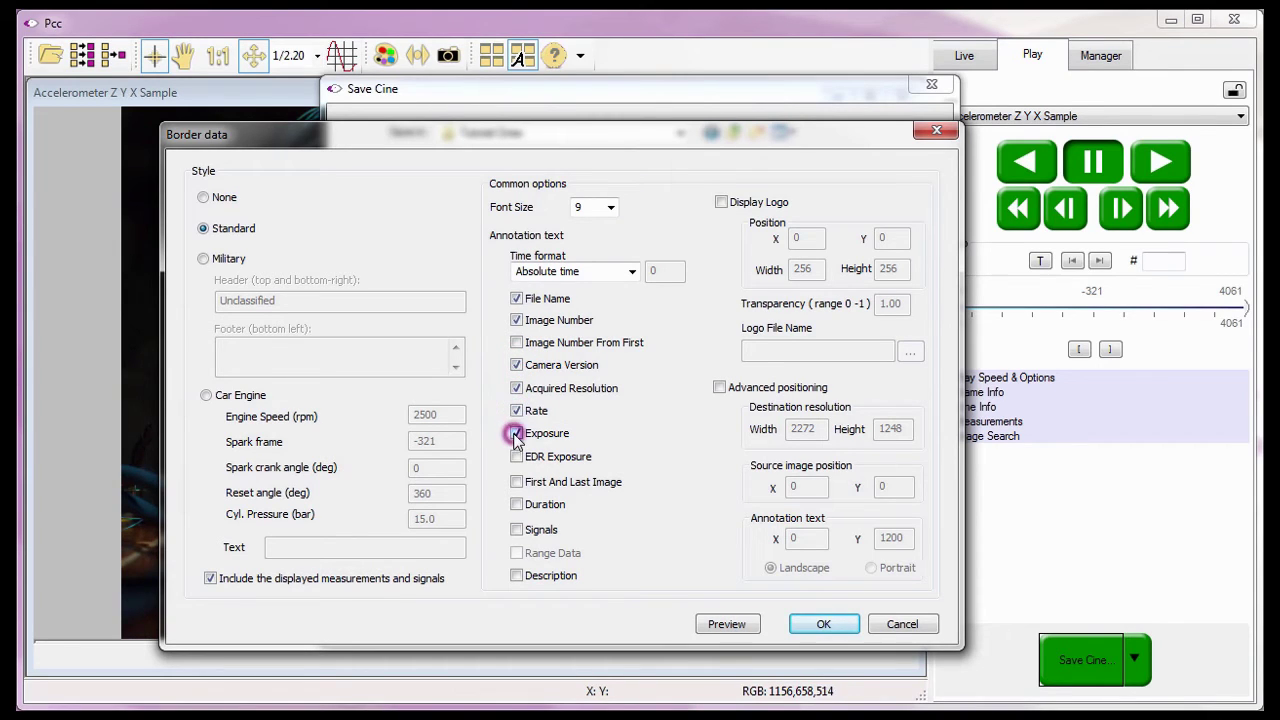
{"action": "left_click", "coordinate": [516, 505]}
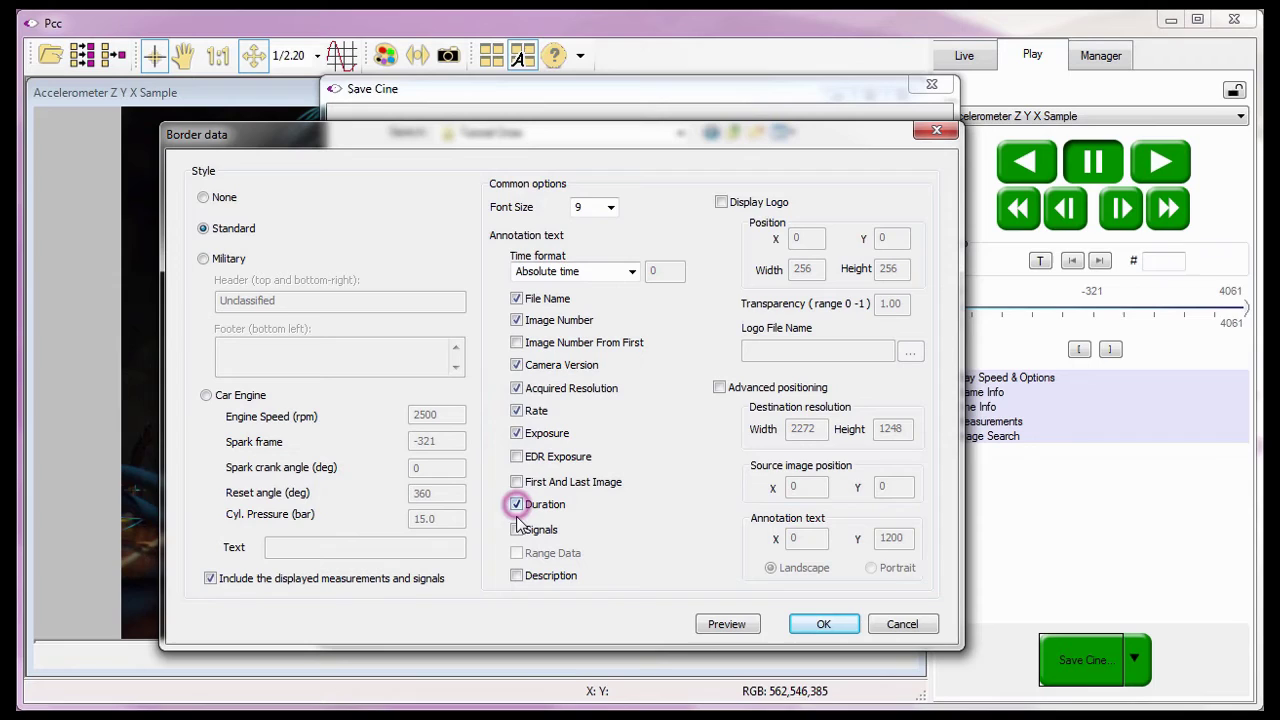
{"action": "left_click", "coordinate": [516, 529]}
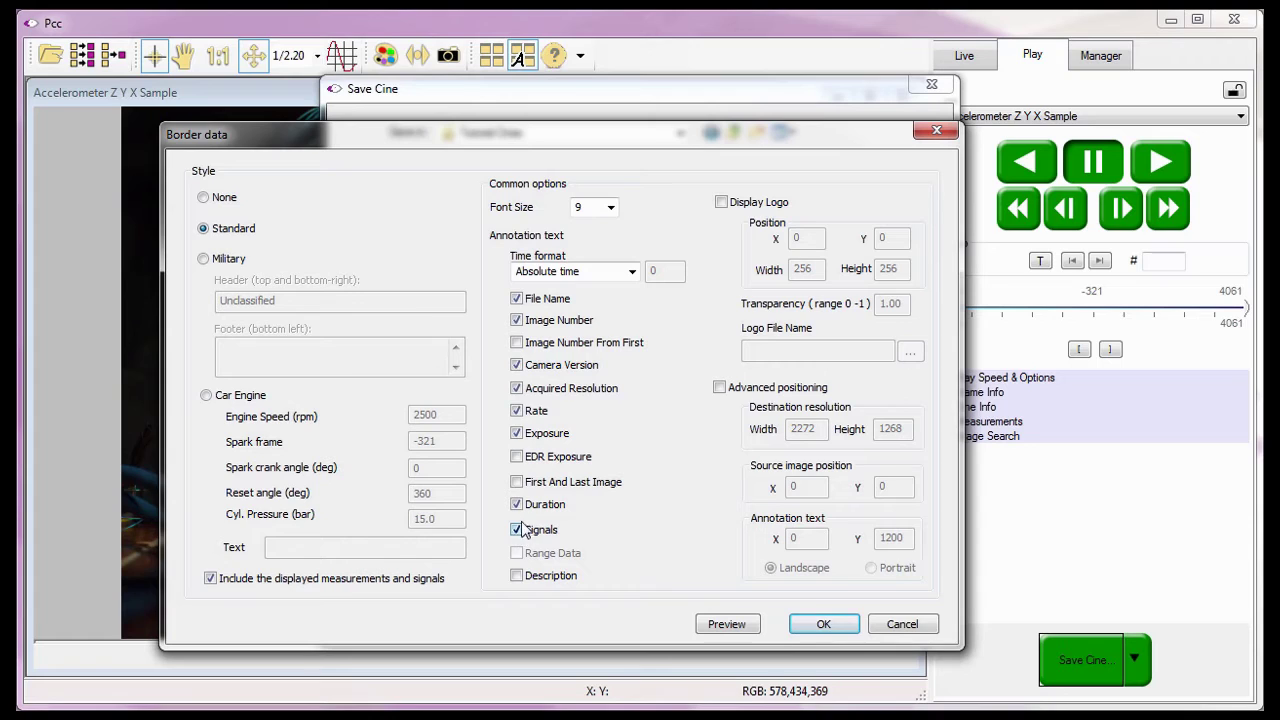
Enable Display Logo using vision reasearch logo.jpg from the Cines > watermark images folder.
{"action": "left_click", "coordinate": [721, 203]}
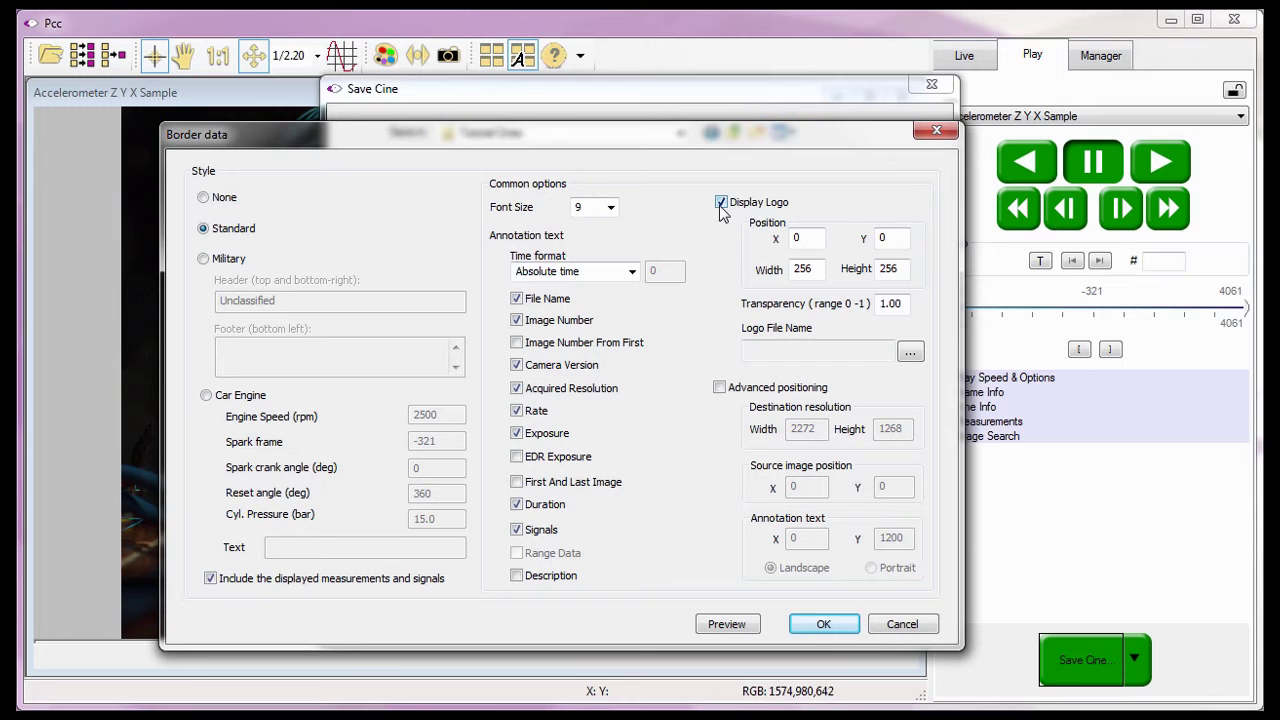
{"action": "left_click", "coordinate": [911, 355]}
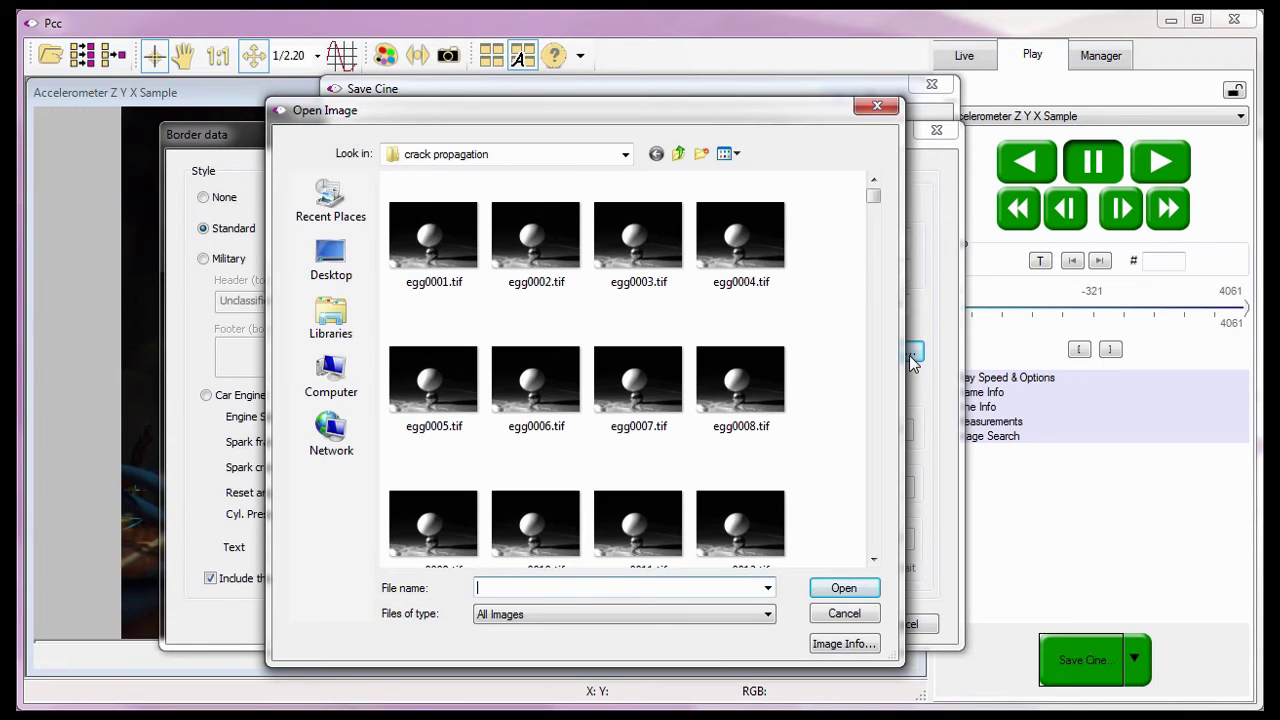
{"action": "left_click", "coordinate": [678, 154]}
{"action": "left_click", "coordinate": [678, 154]}
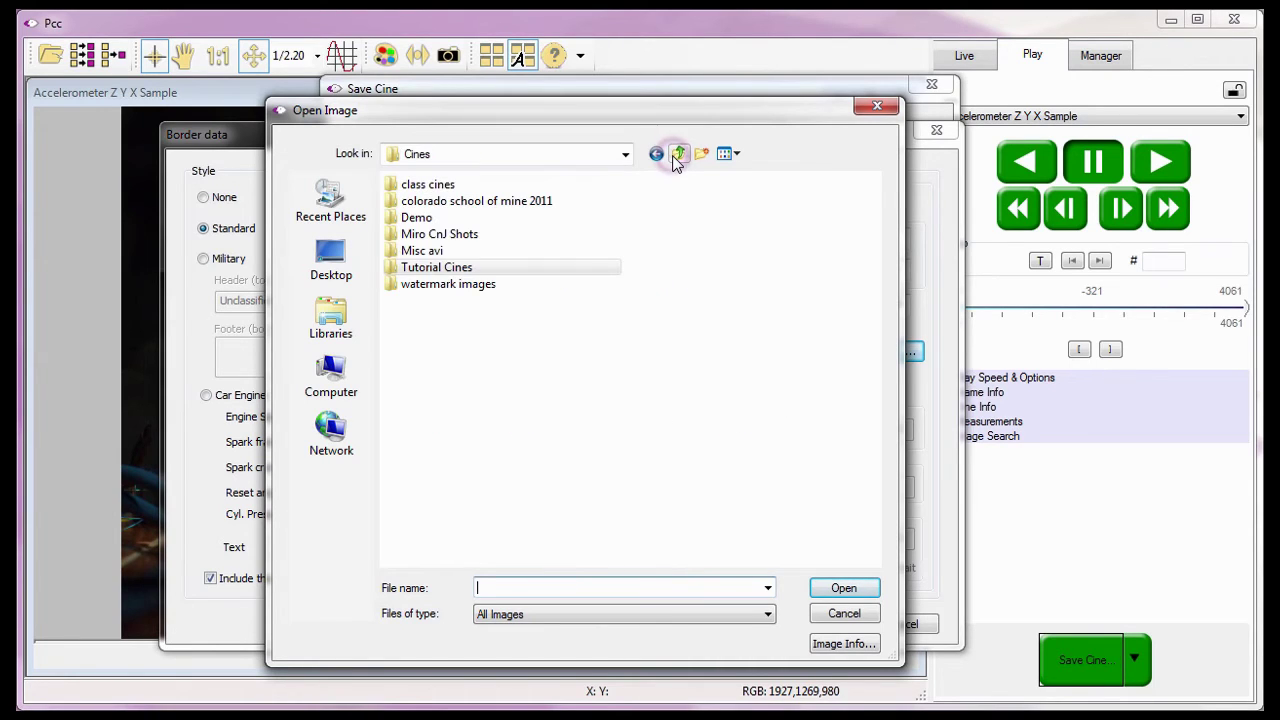
{"action": "double_click", "coordinate": [440, 285]}
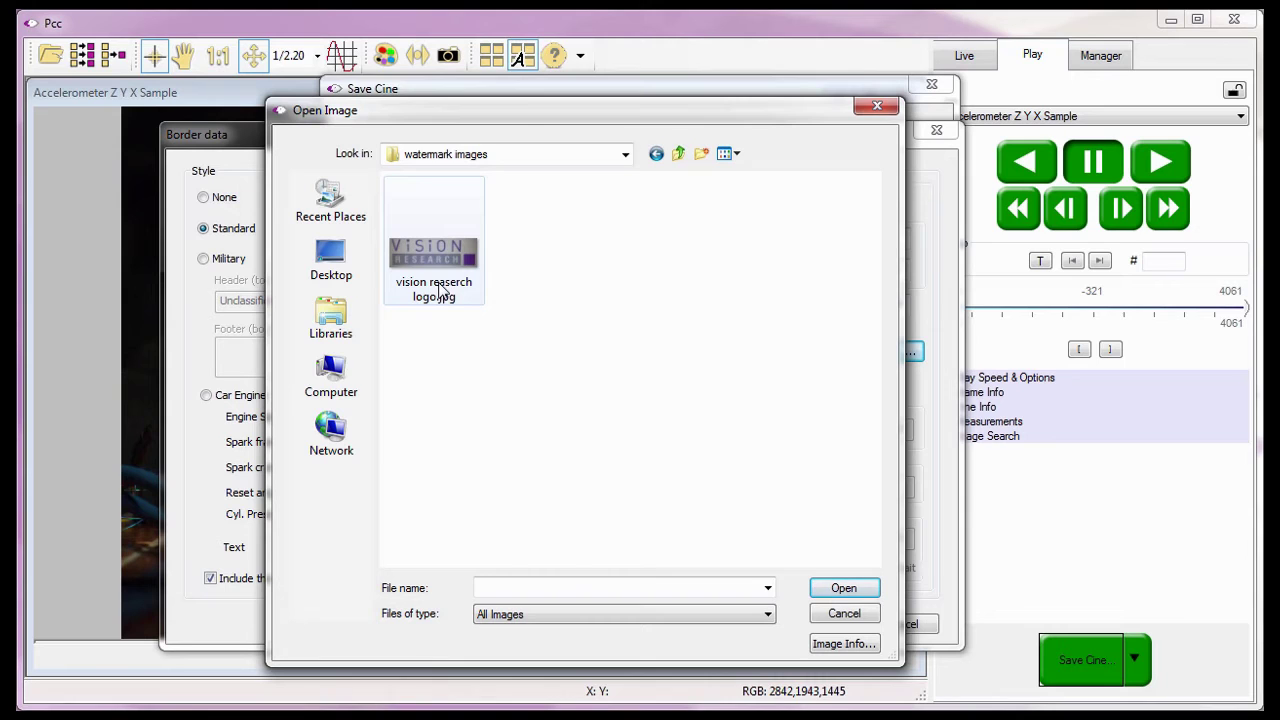
{"action": "left_click", "coordinate": [440, 288]}
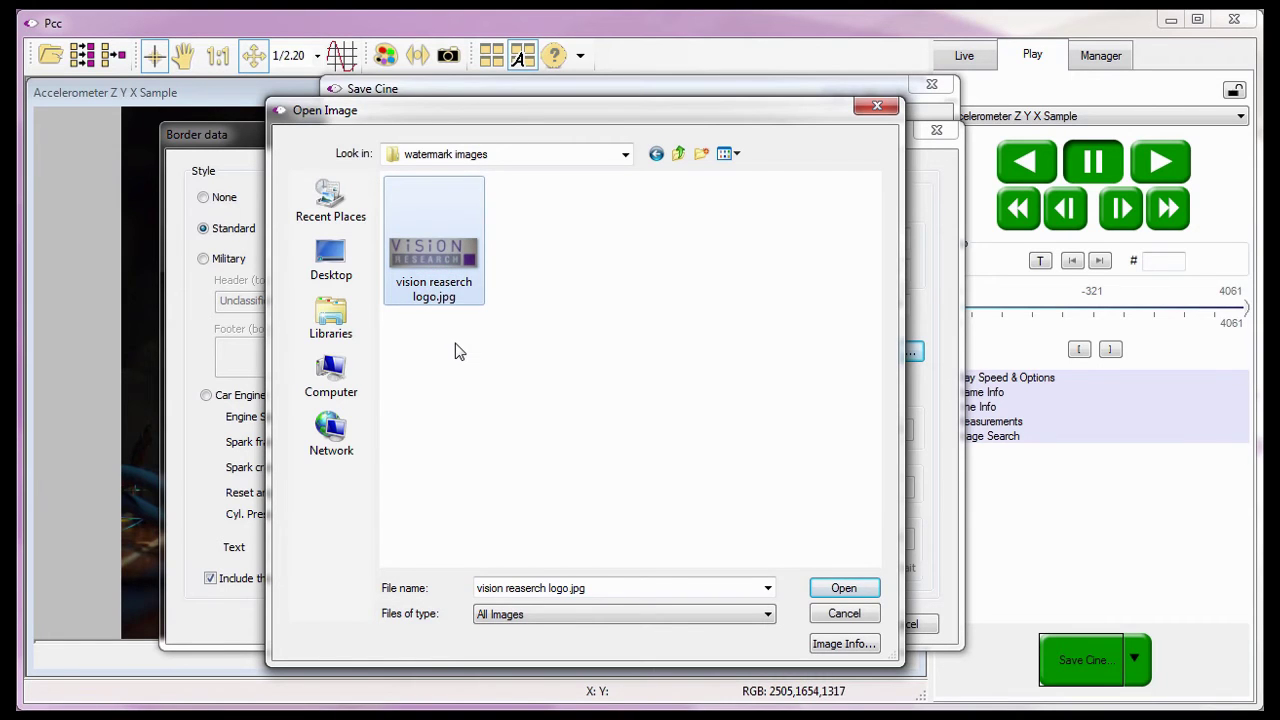
{"action": "left_click", "coordinate": [843, 587]}
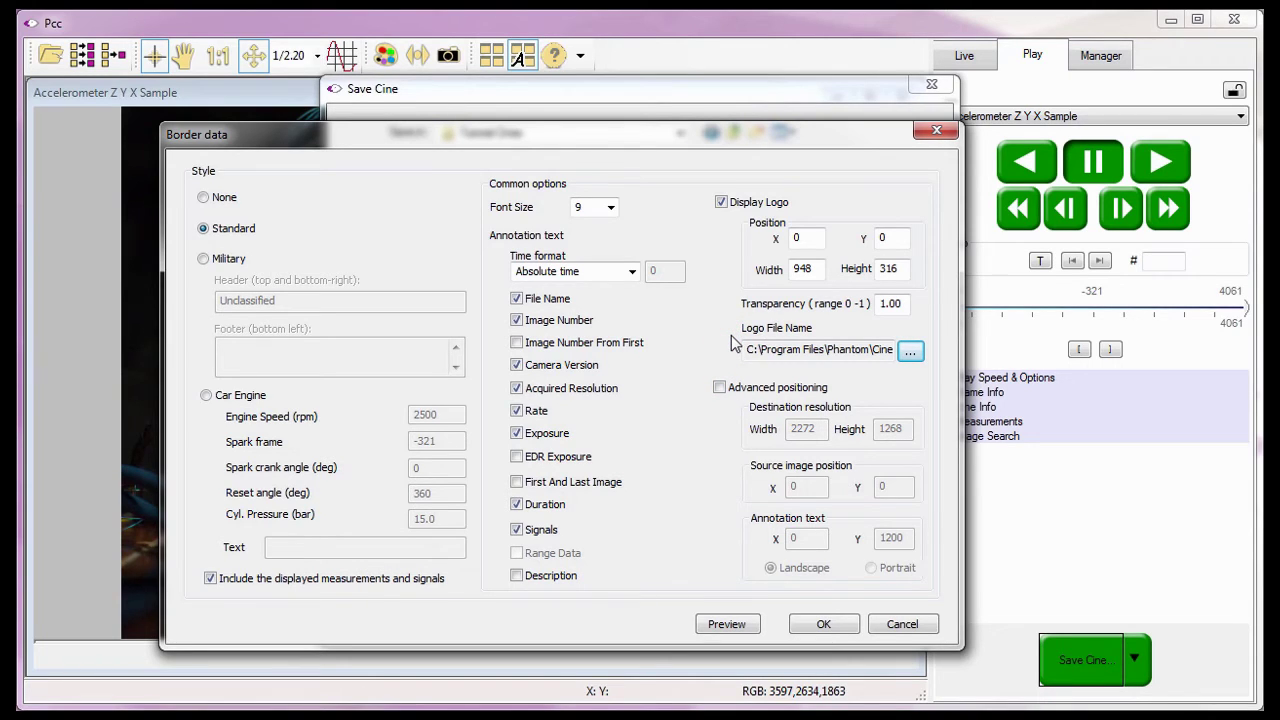
{"action": "key", "text": "Tab"}
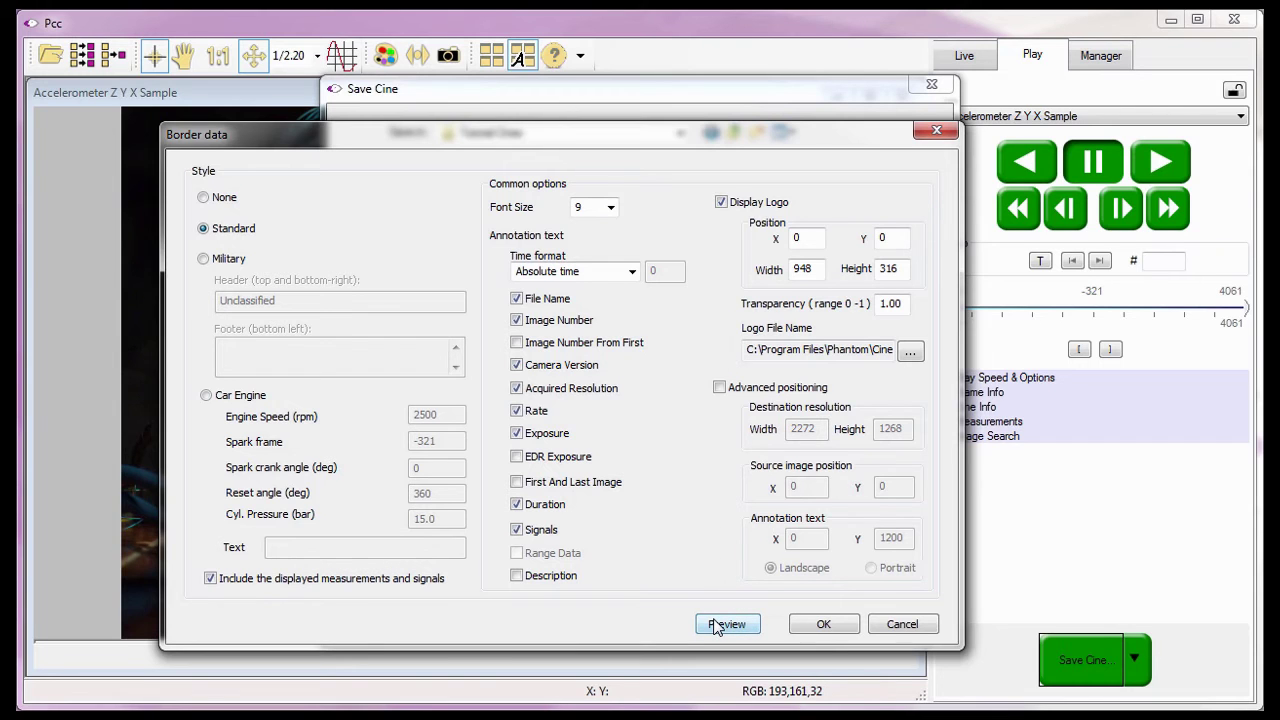
{"action": "left_click", "coordinate": [715, 622]}
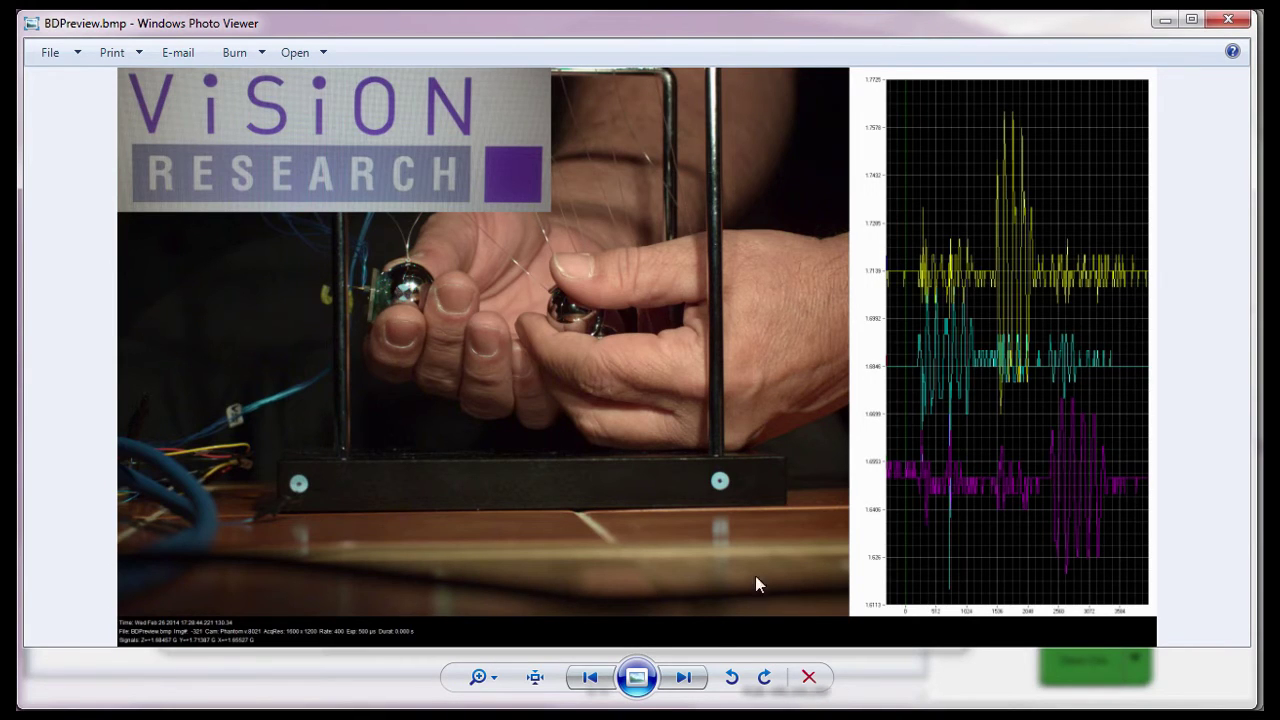
{"action": "left_click", "coordinate": [1226, 21]}
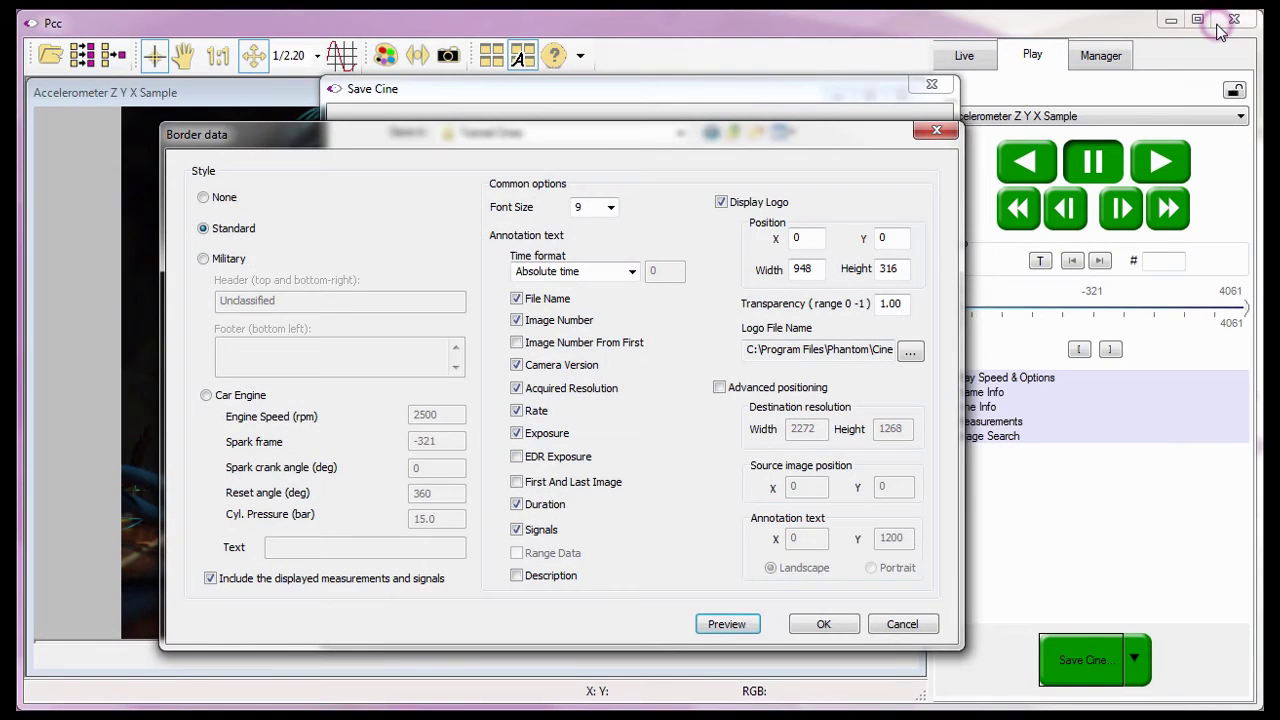
Resize the logo to 320 × 107 at 0.50 transparency and preview the frame.
{"action": "double_click", "coordinate": [808, 270]}
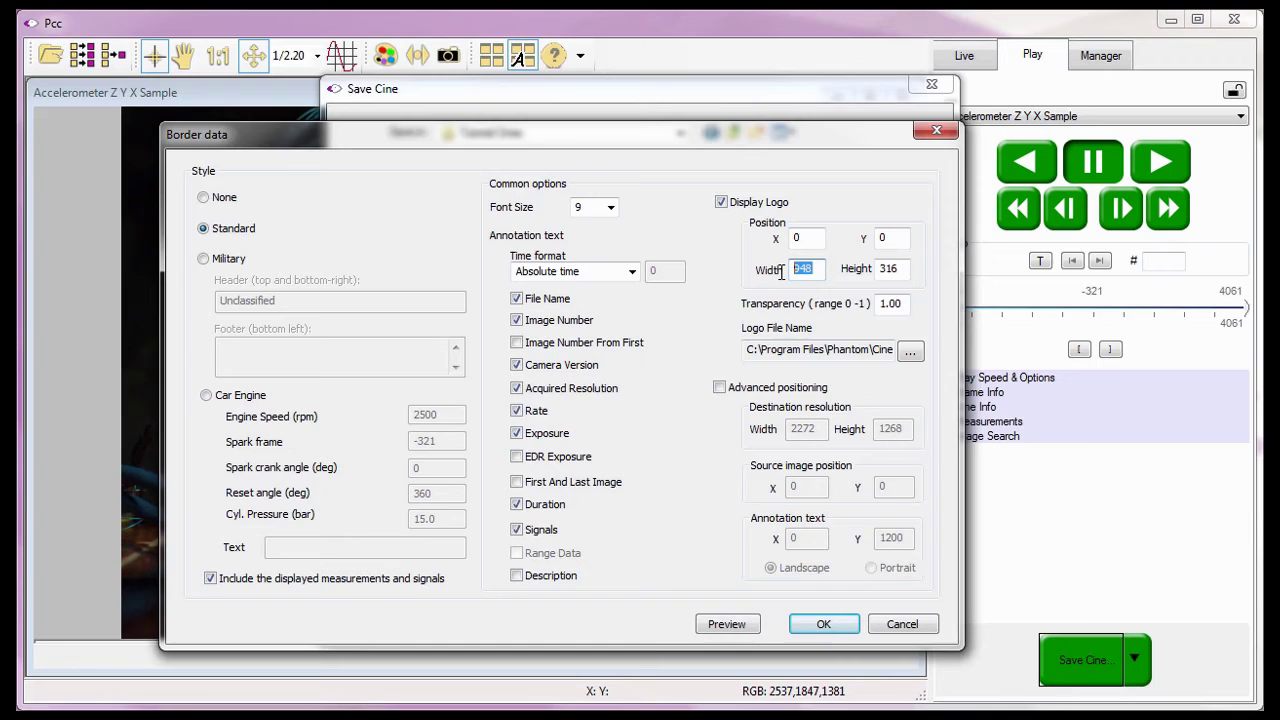
{"action": "type", "text": "320"}
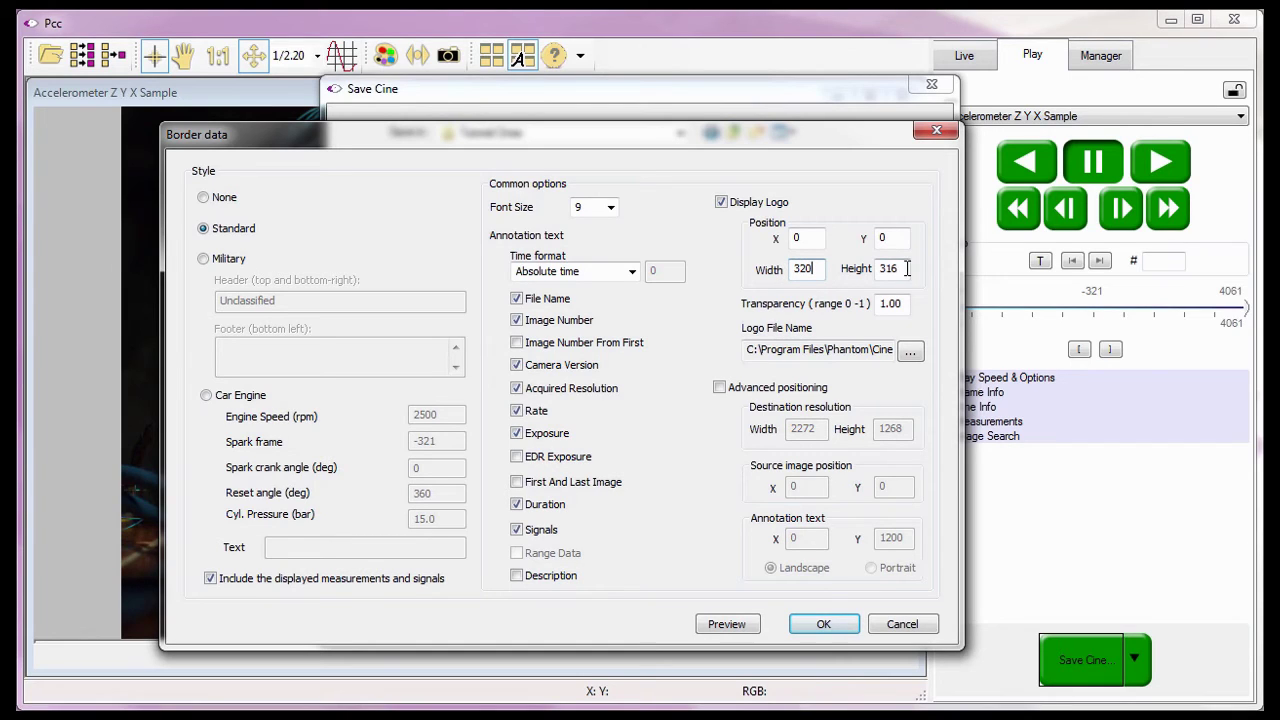
{"action": "double_click", "coordinate": [907, 268]}
{"action": "type", "text": "107"}
{"action": "left_click_drag", "start_coordinate": [902, 305], "coordinate": [866, 304]}
{"action": "type", "text": "0."}
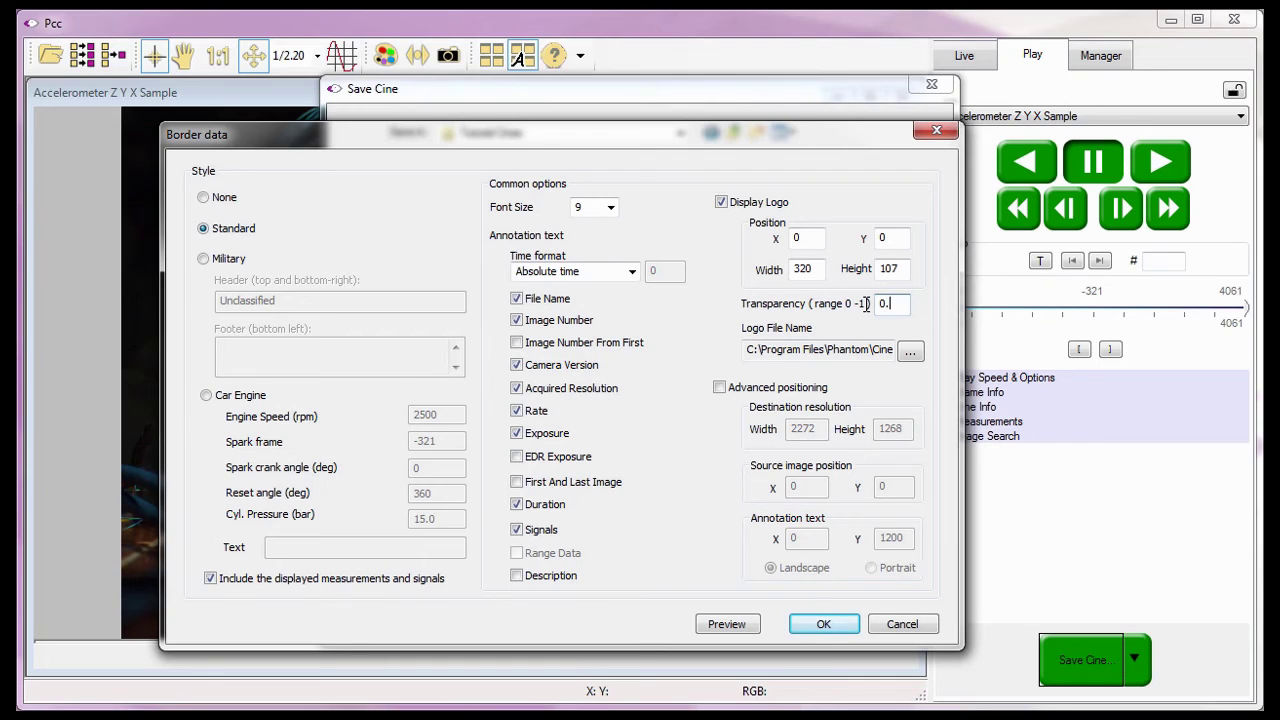
{"action": "type", "text": "50"}
{"action": "left_click", "coordinate": [727, 620]}
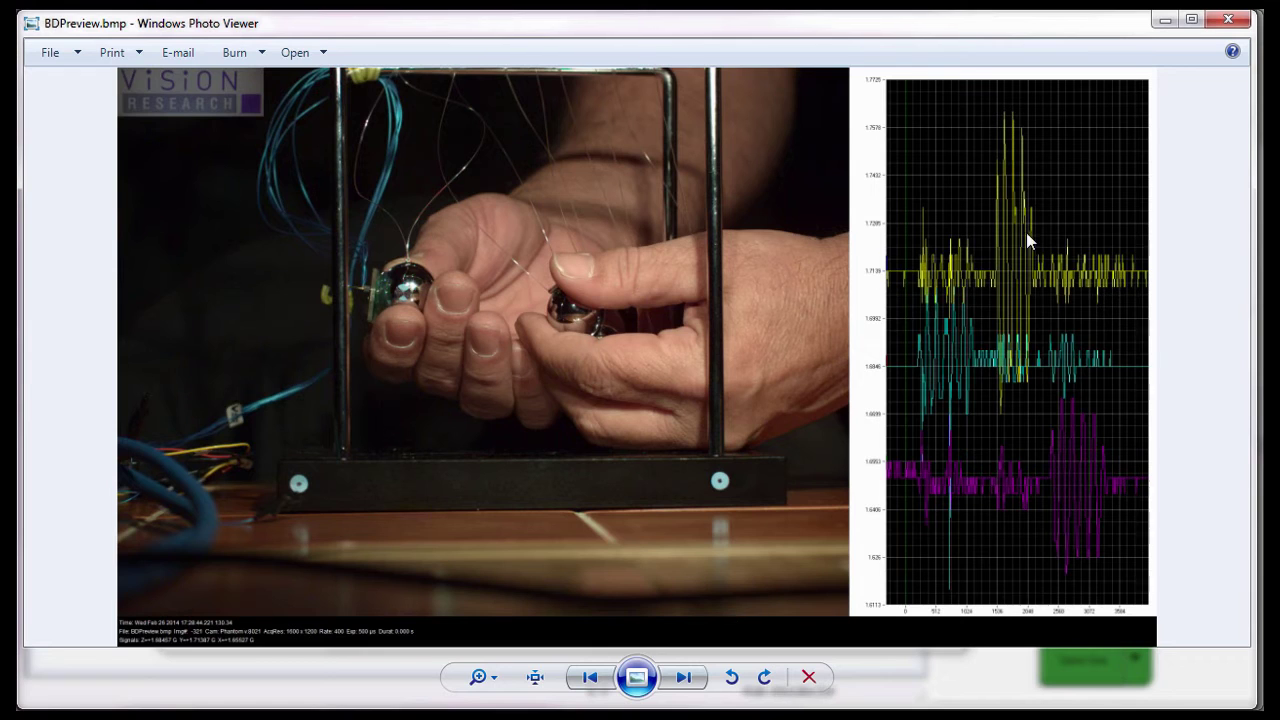
{"action": "left_click", "coordinate": [1226, 21]}
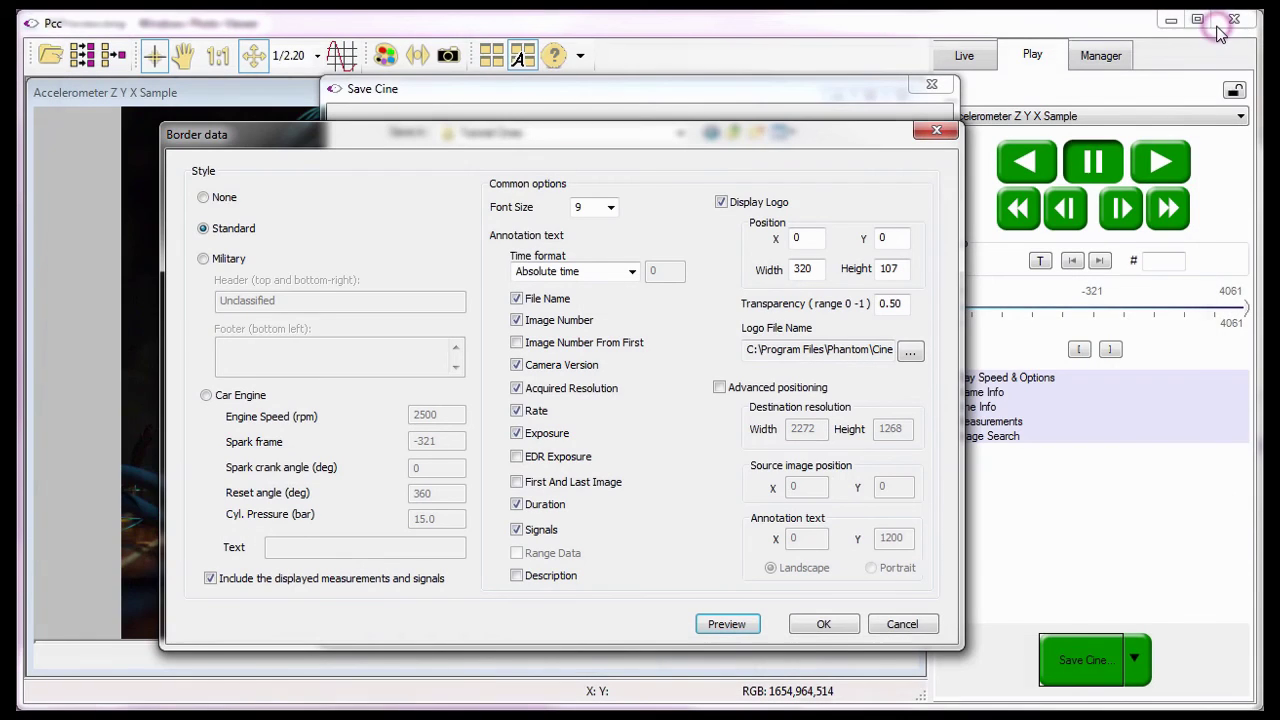
Position the logo at X 1250 and Y 1060.
{"action": "double_click", "coordinate": [790, 239]}
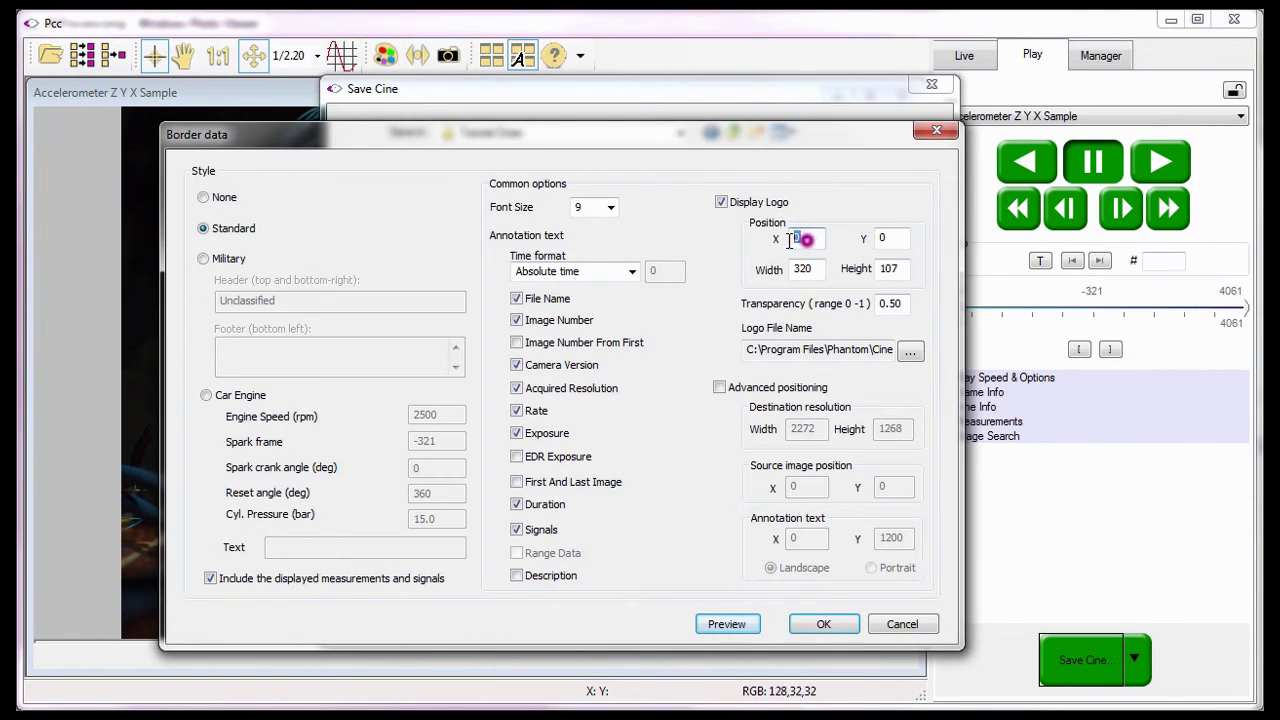
{"action": "type", "text": "12"}
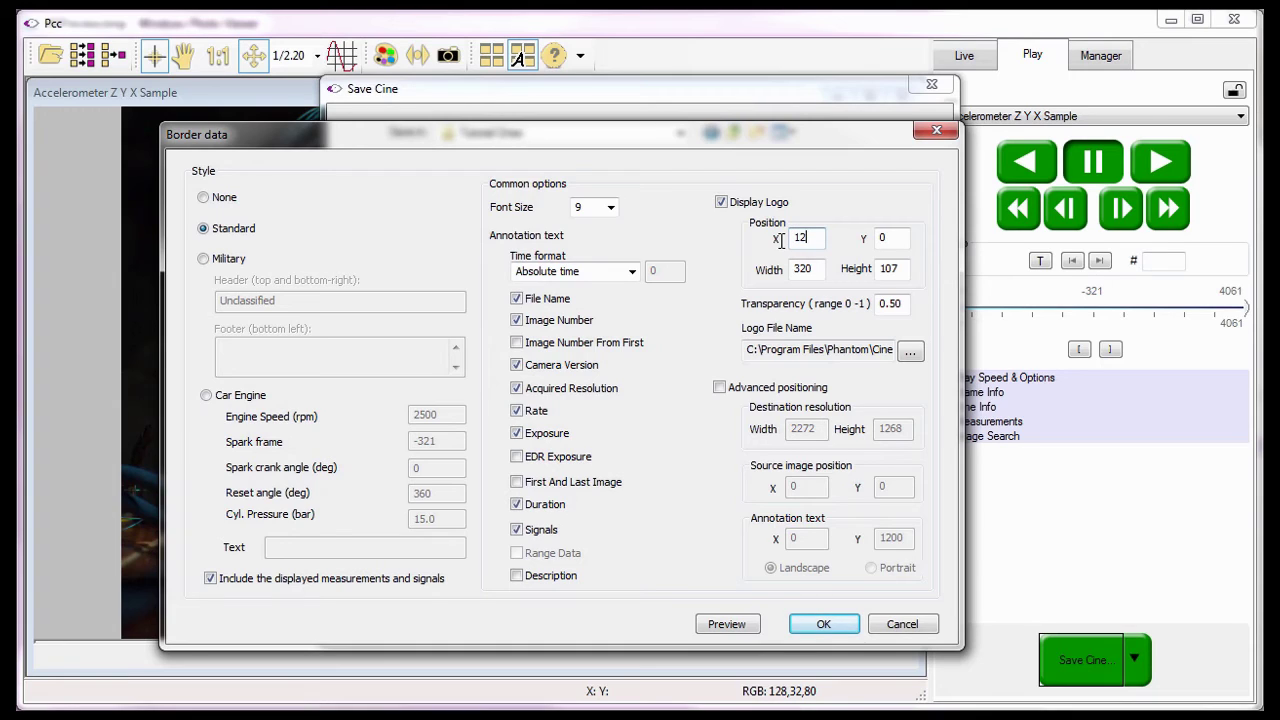
{"action": "type", "text": "50"}
{"action": "left_click", "coordinate": [888, 238]}
{"action": "double_click", "coordinate": [888, 238]}
{"action": "type", "text": "1"}
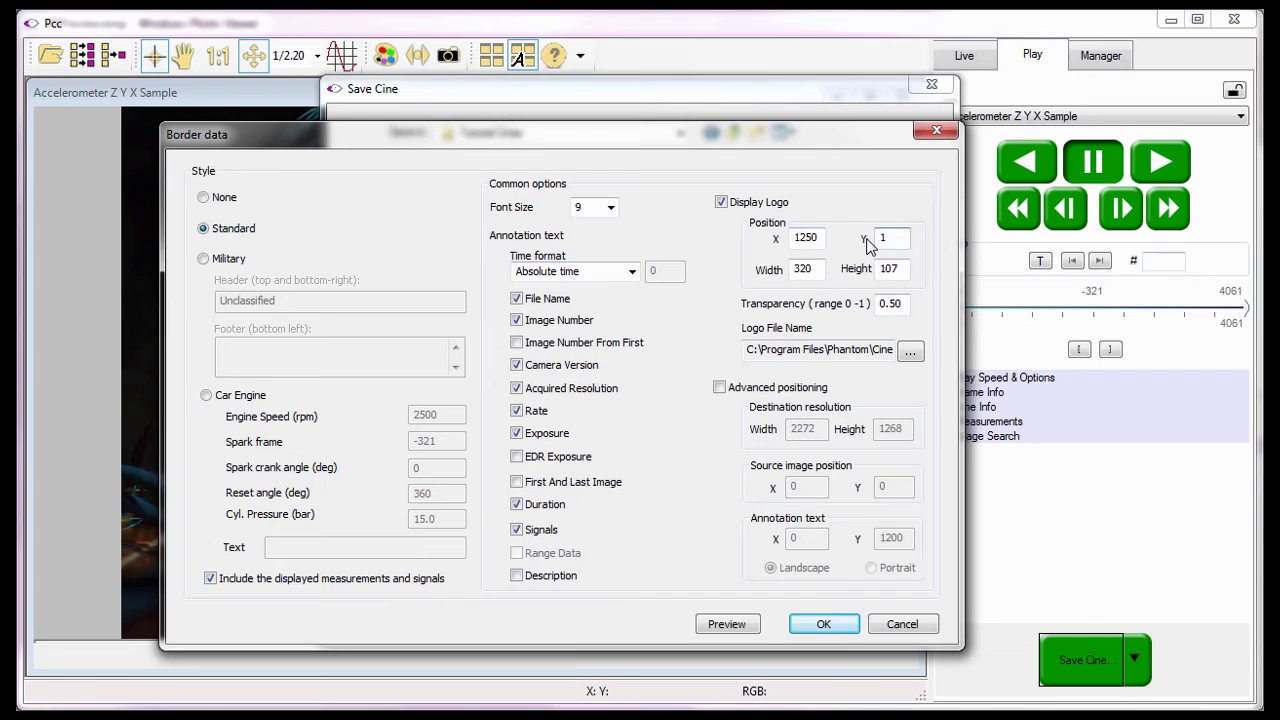
{"action": "type", "text": "060"}
{"action": "left_click", "coordinate": [714, 624]}
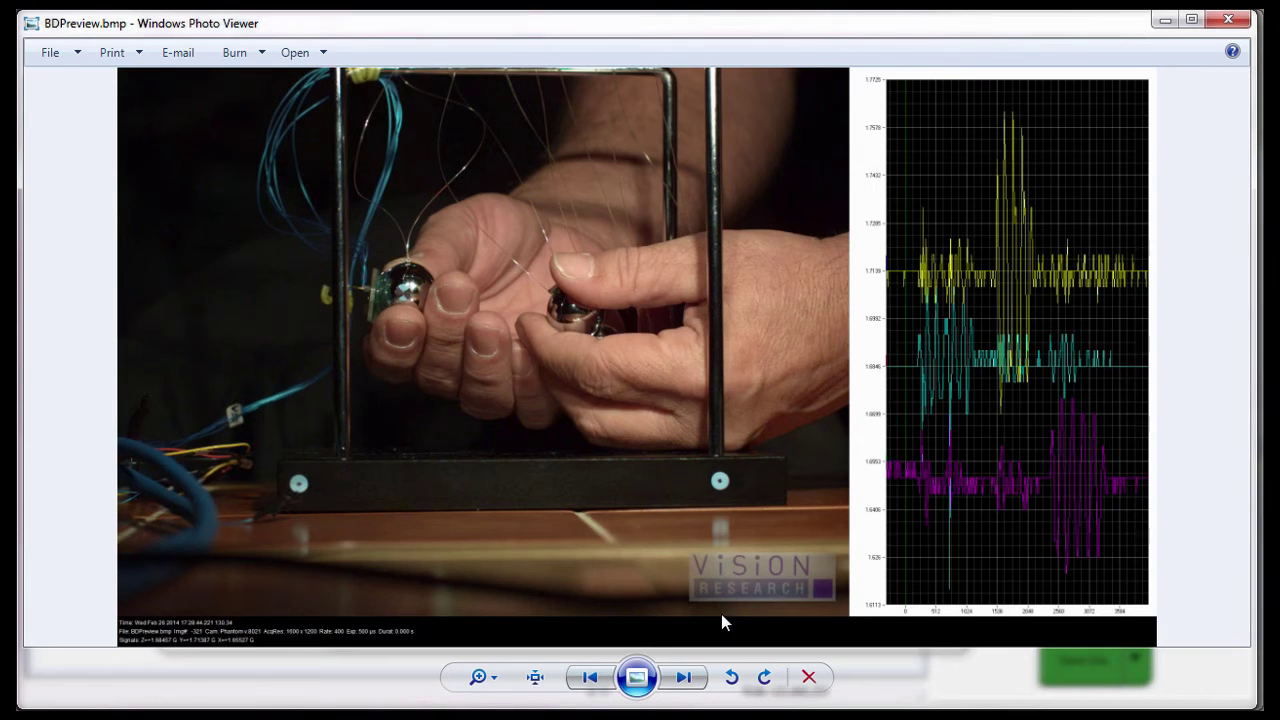
{"action": "left_click", "coordinate": [1229, 24]}
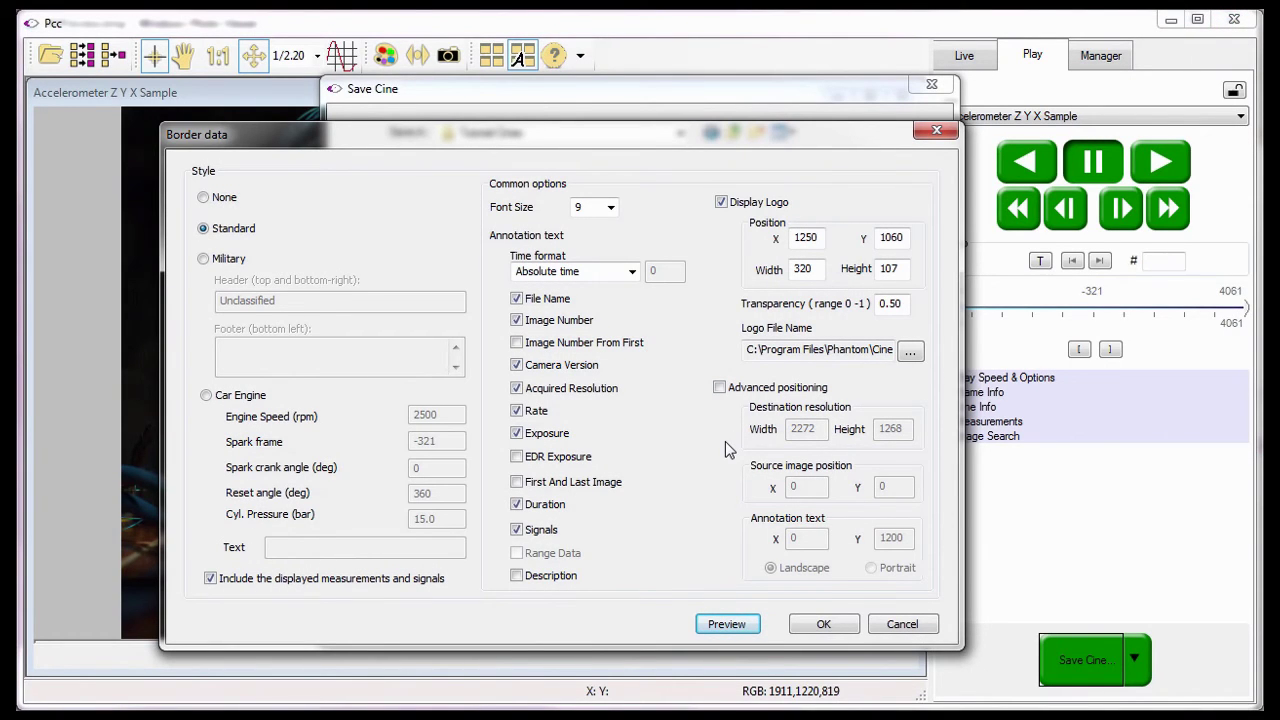
Enable Advanced positioning, keeping the 2272 × 1268 destination and landscape annotation text at Y 1200.
{"action": "left_click", "coordinate": [720, 389]}
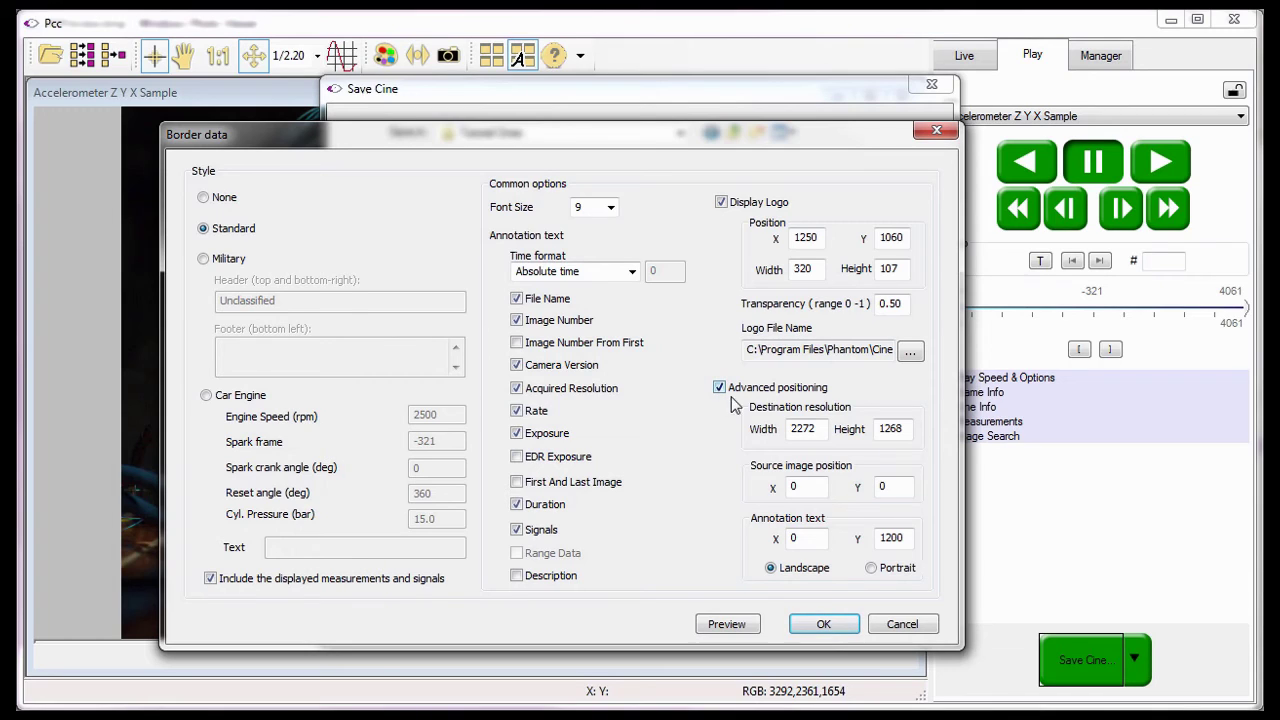
{"action": "left_click", "coordinate": [743, 413]}
{"action": "left_click", "coordinate": [769, 574]}
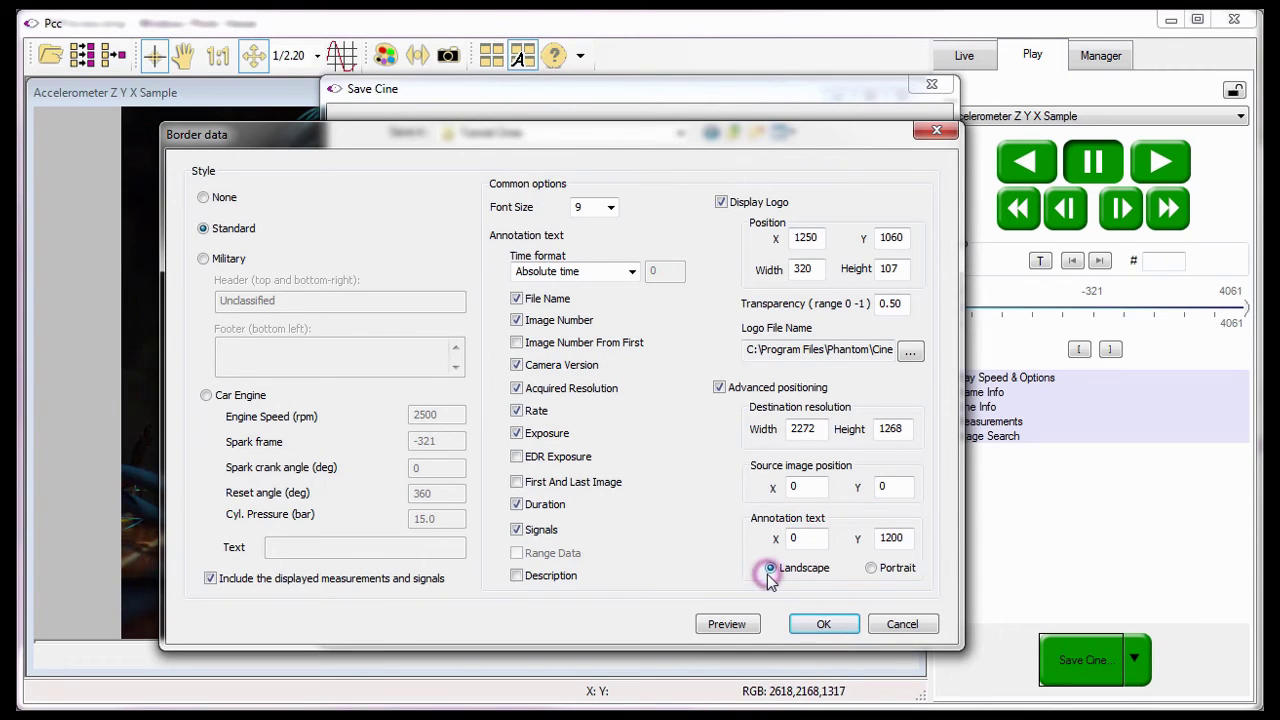
Preview the advanced-positioned border frame in Windows Photo Viewer, then close the preview.
{"action": "left_click", "coordinate": [717, 626]}
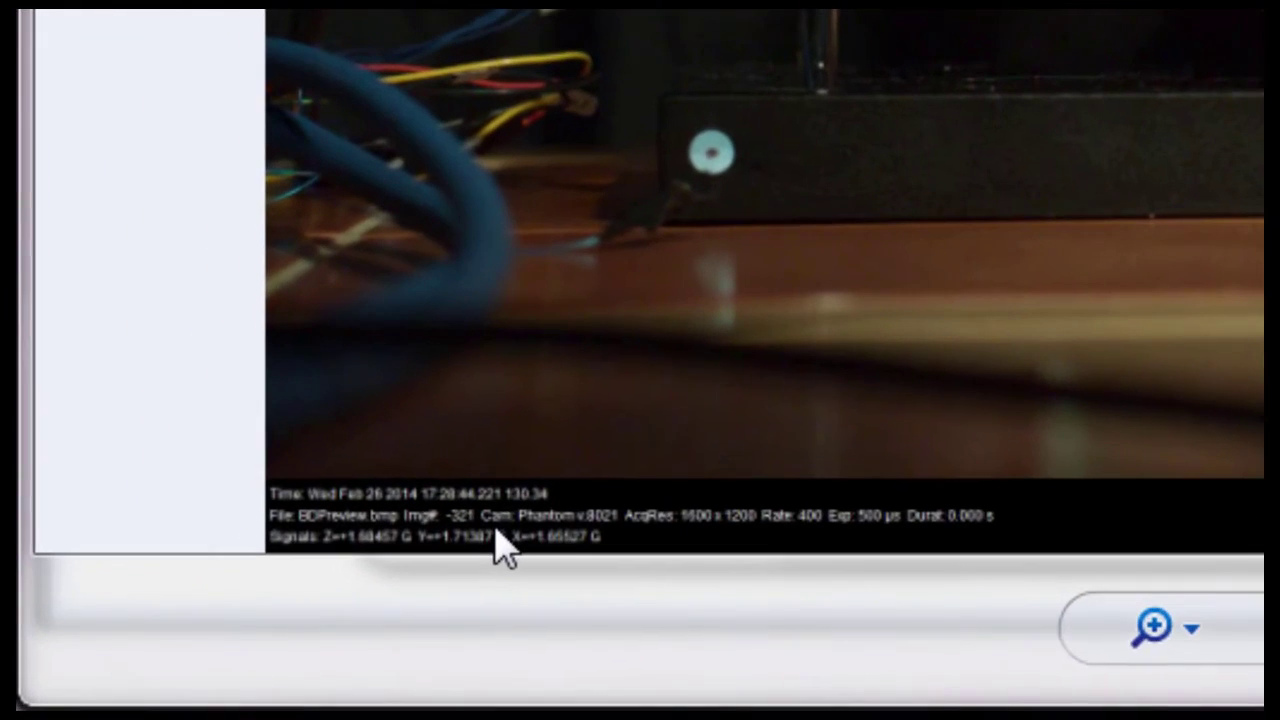
{"action": "left_click", "coordinate": [497, 537]}
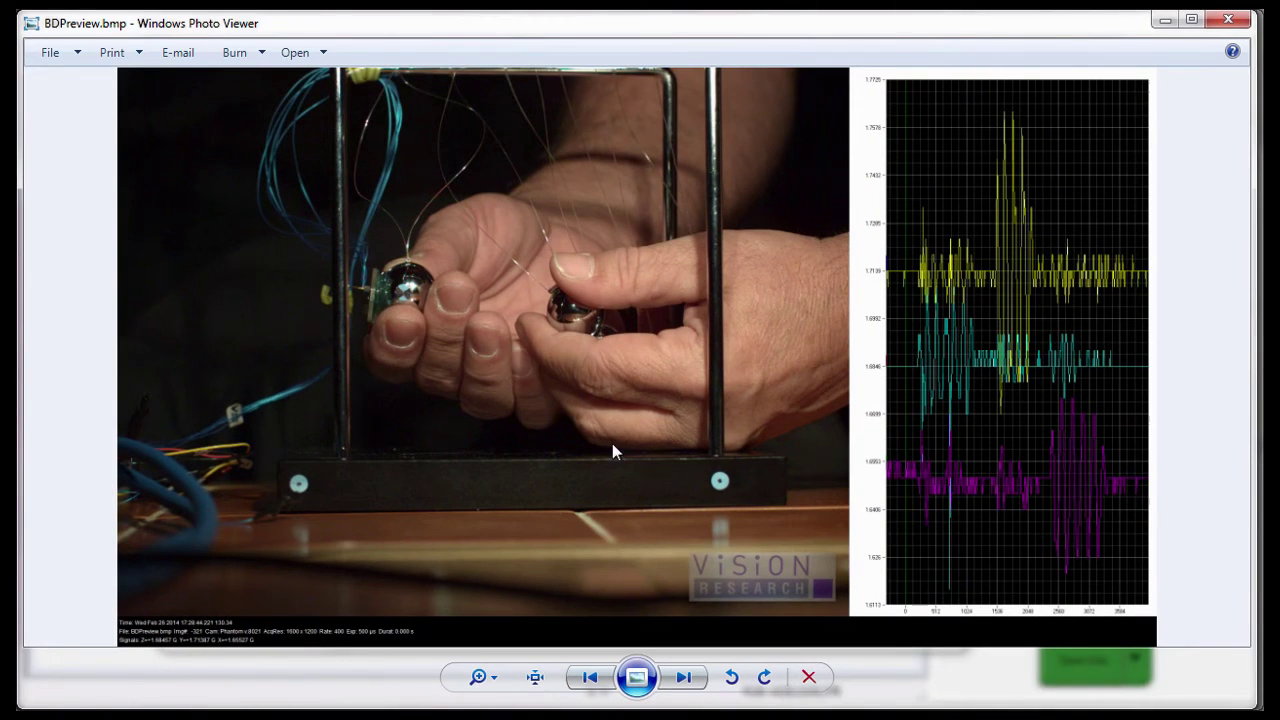
{"action": "left_click", "coordinate": [1228, 19]}
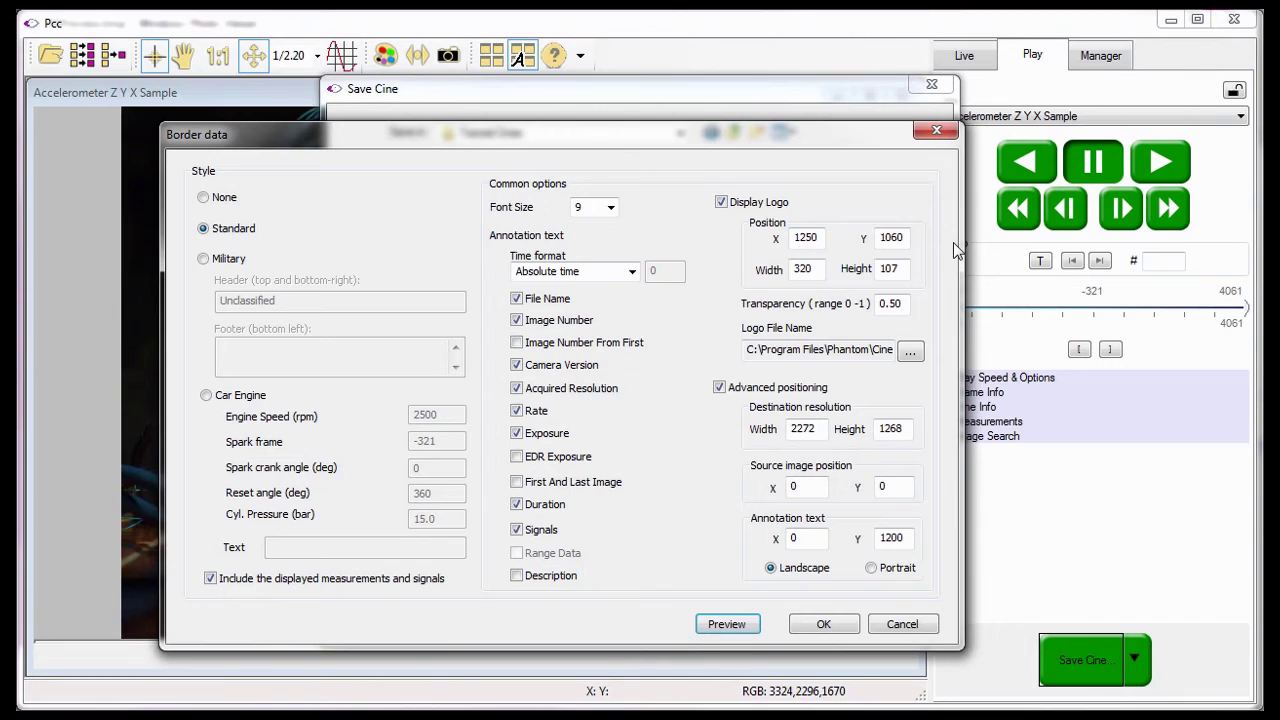
Switch the annotation text to Portrait and preview the frame with the annotation stacked below.
{"action": "left_click", "coordinate": [808, 446]}
{"action": "left_click", "coordinate": [896, 445]}
{"action": "left_click", "coordinate": [873, 569]}
{"action": "left_click", "coordinate": [736, 627]}
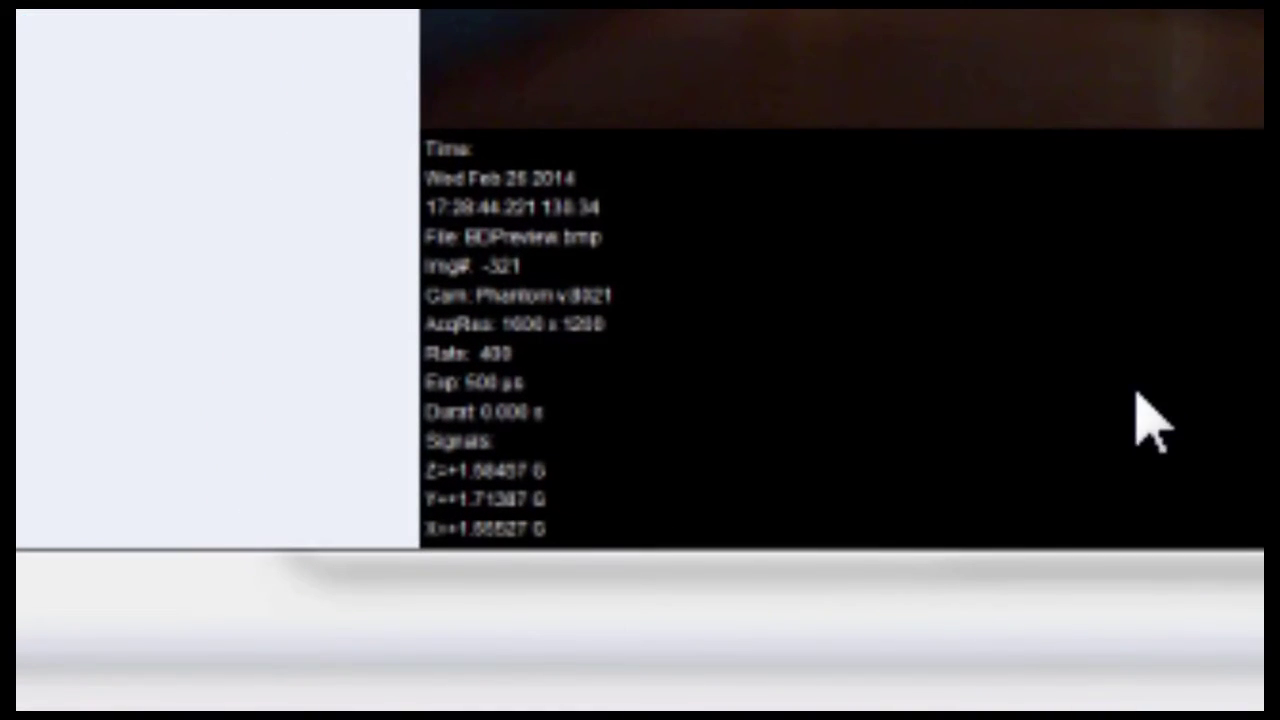
{"action": "left_click", "coordinate": [569, 323]}
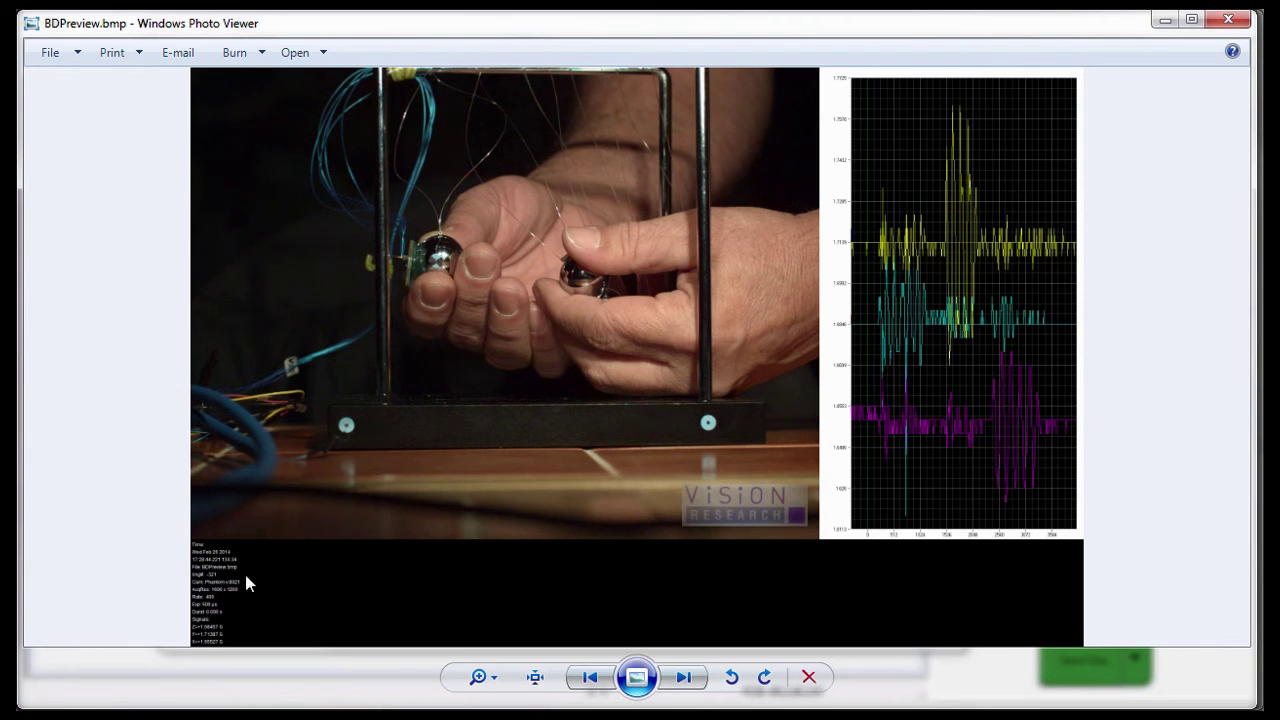
Move the annotation text to X 200, Y 200 and preview it overlaid on the image.
{"action": "left_click", "coordinate": [1215, 24]}
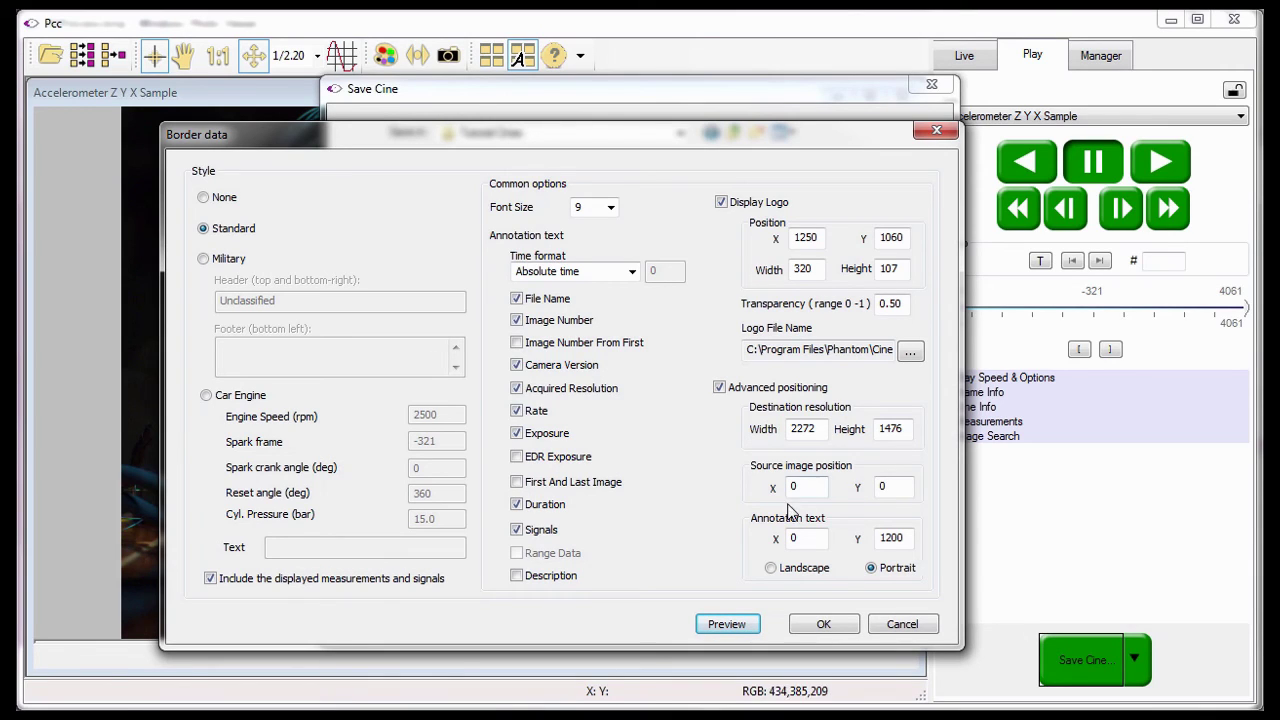
{"action": "left_click", "coordinate": [748, 523]}
{"action": "double_click", "coordinate": [805, 537]}
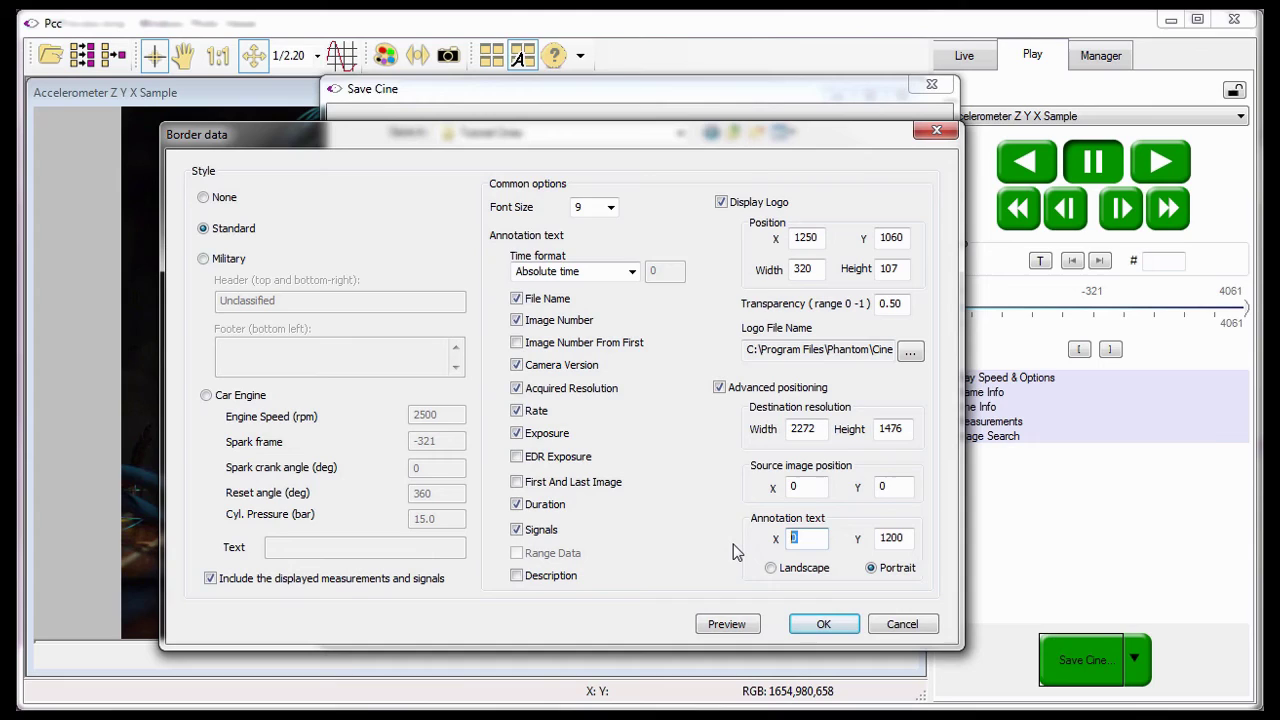
{"action": "type", "text": "200"}
{"action": "double_click", "coordinate": [903, 538]}
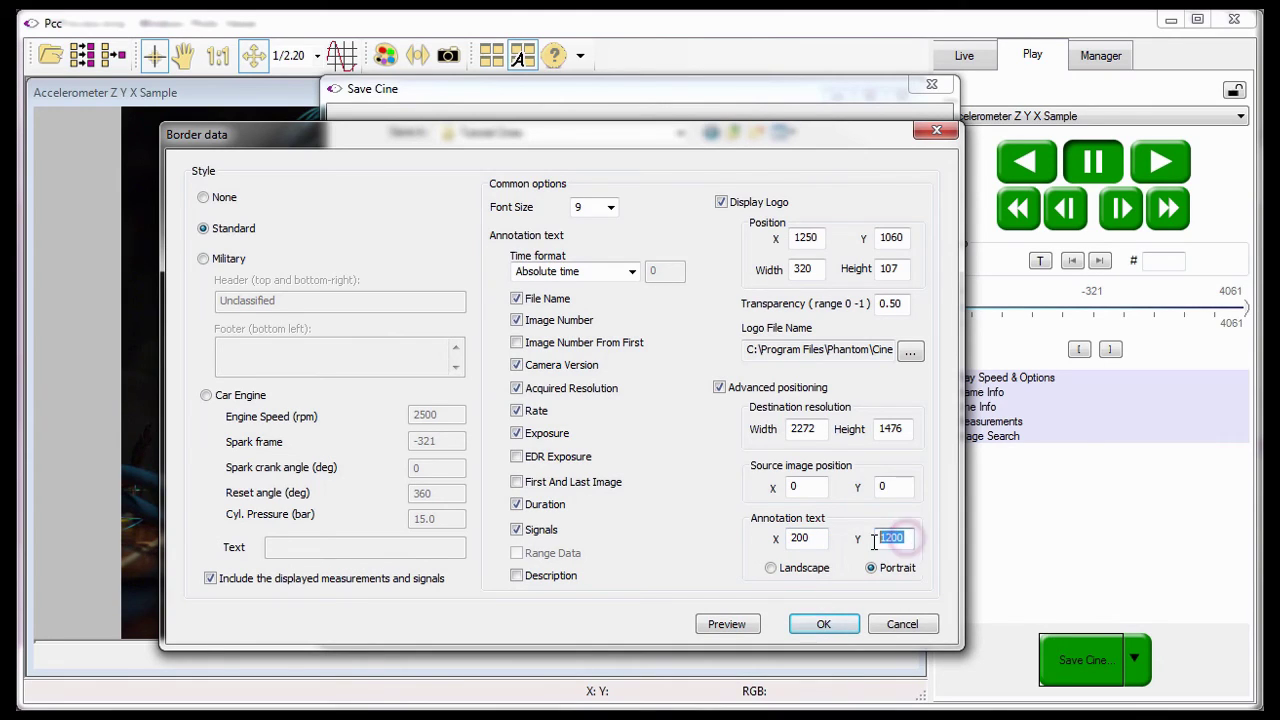
{"action": "type", "text": "200"}
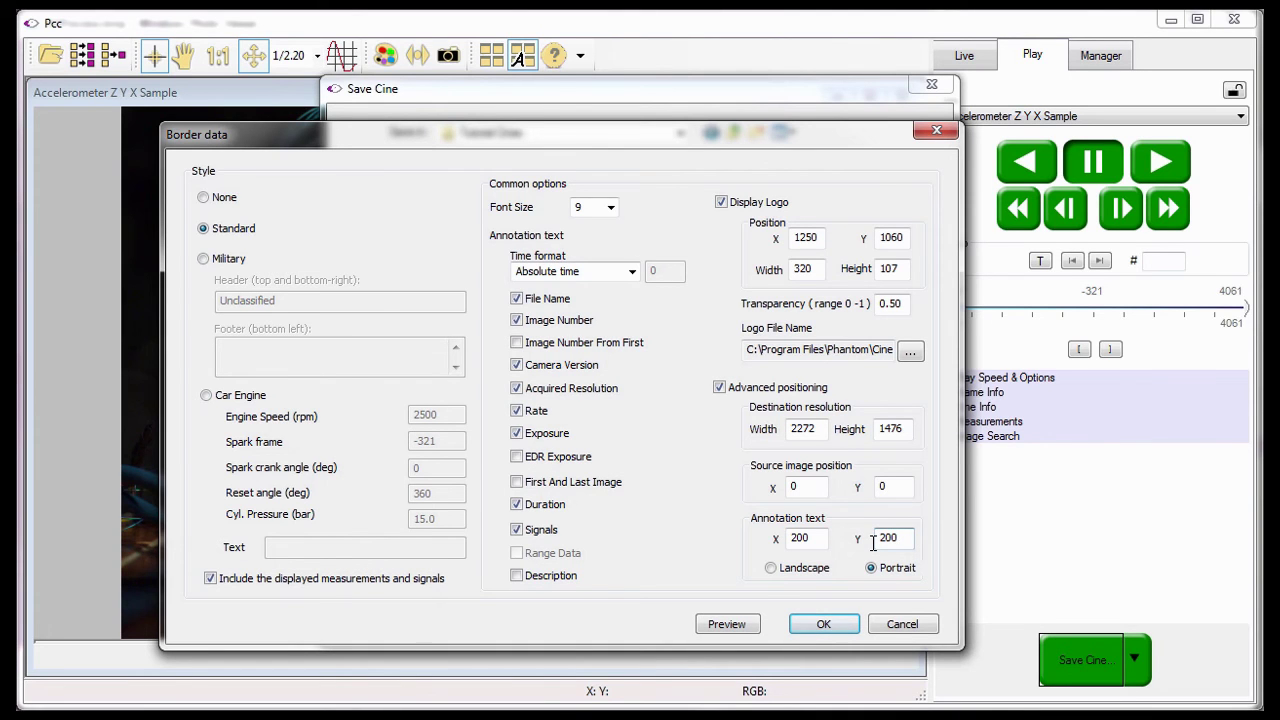
{"action": "left_click", "coordinate": [746, 624]}
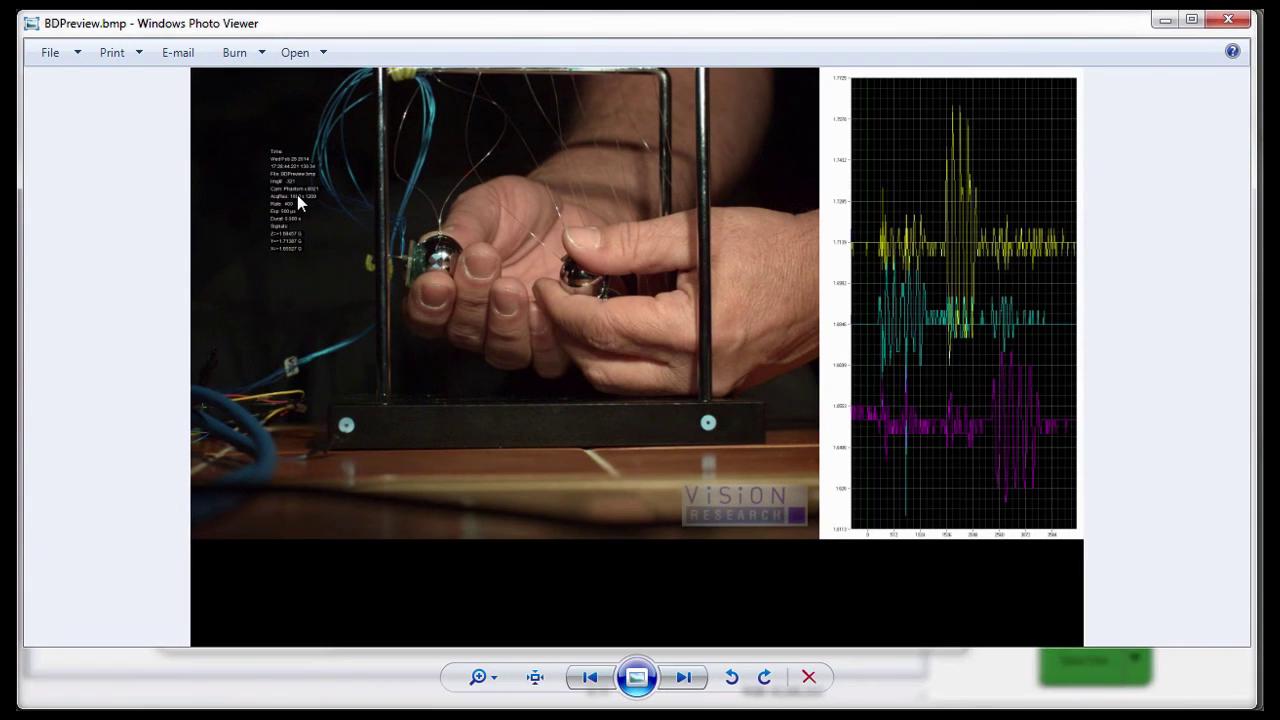
Reset the annotation text position to X 0, Y 1200 after closing the preview.
{"action": "left_click", "coordinate": [1226, 19]}
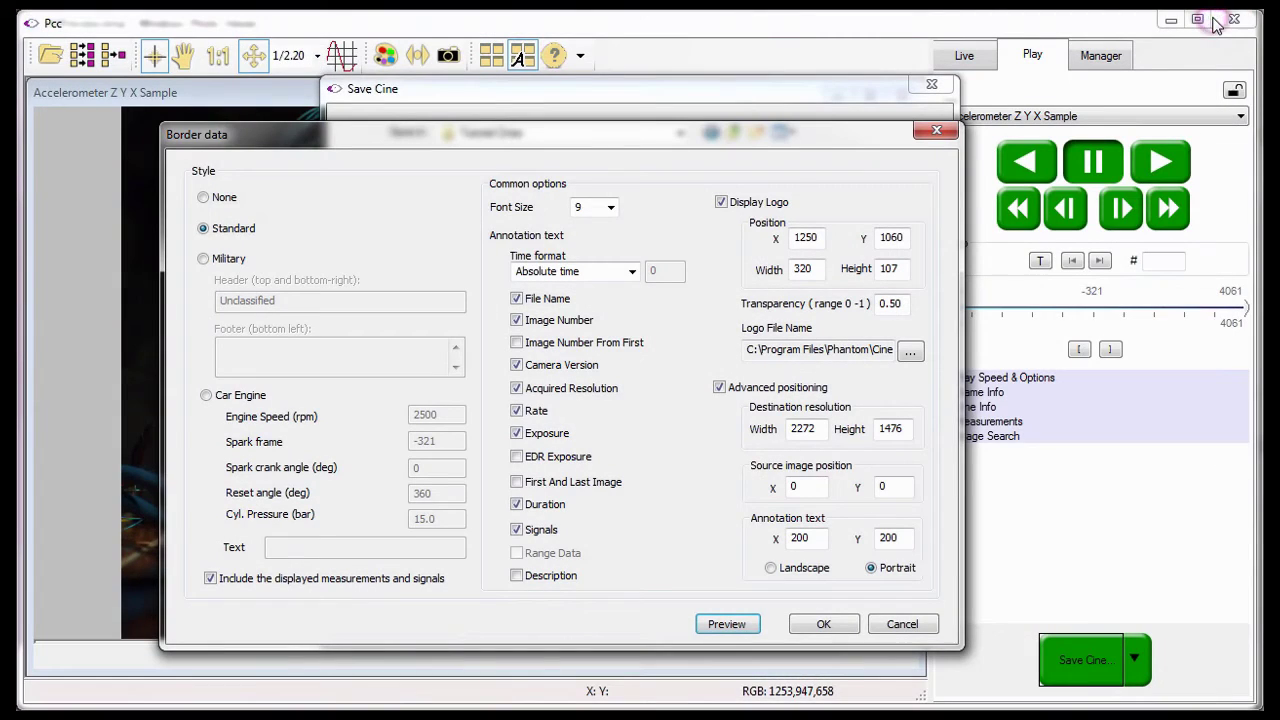
{"action": "double_click", "coordinate": [814, 537]}
{"action": "type", "text": "0"}
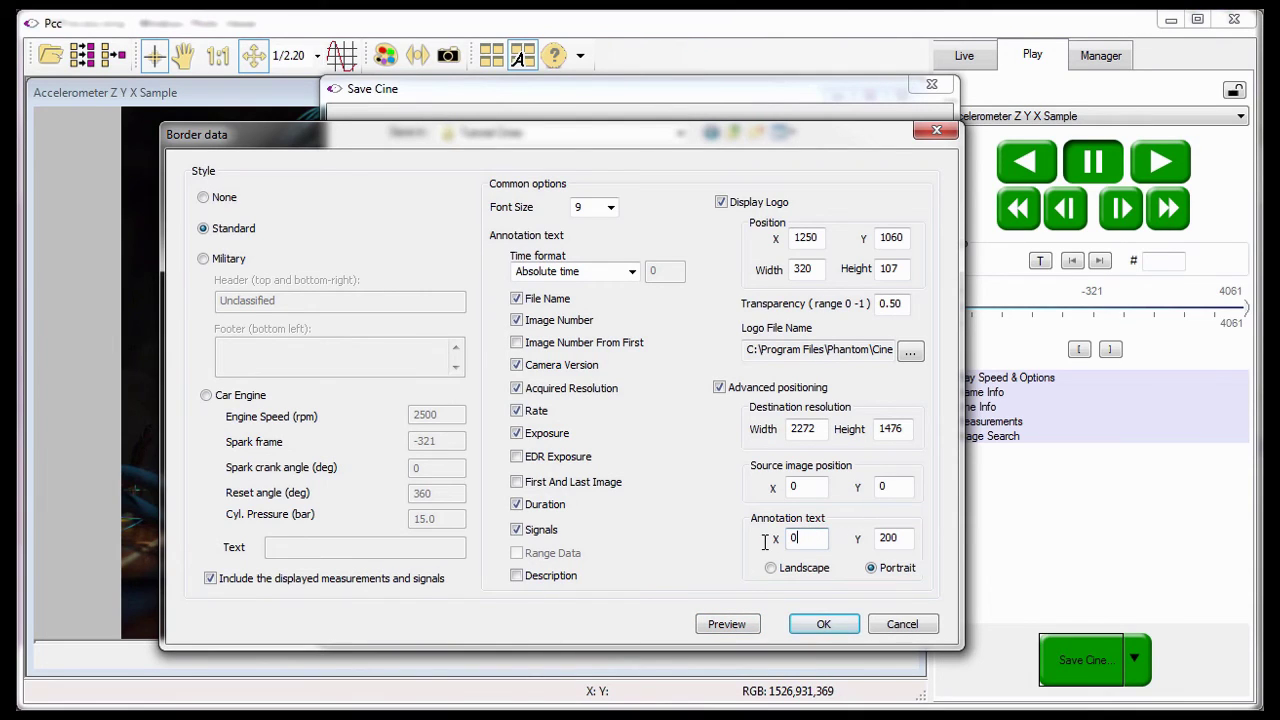
{"action": "double_click", "coordinate": [885, 538]}
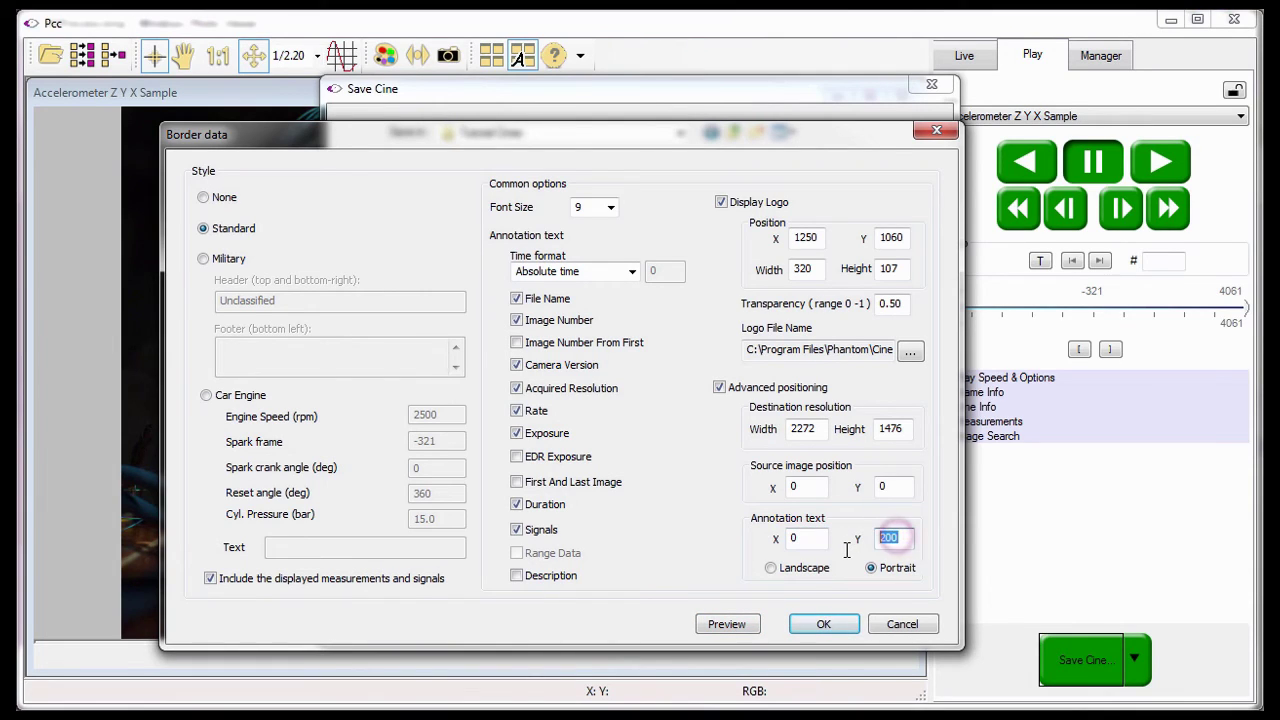
{"action": "type", "text": "1200"}
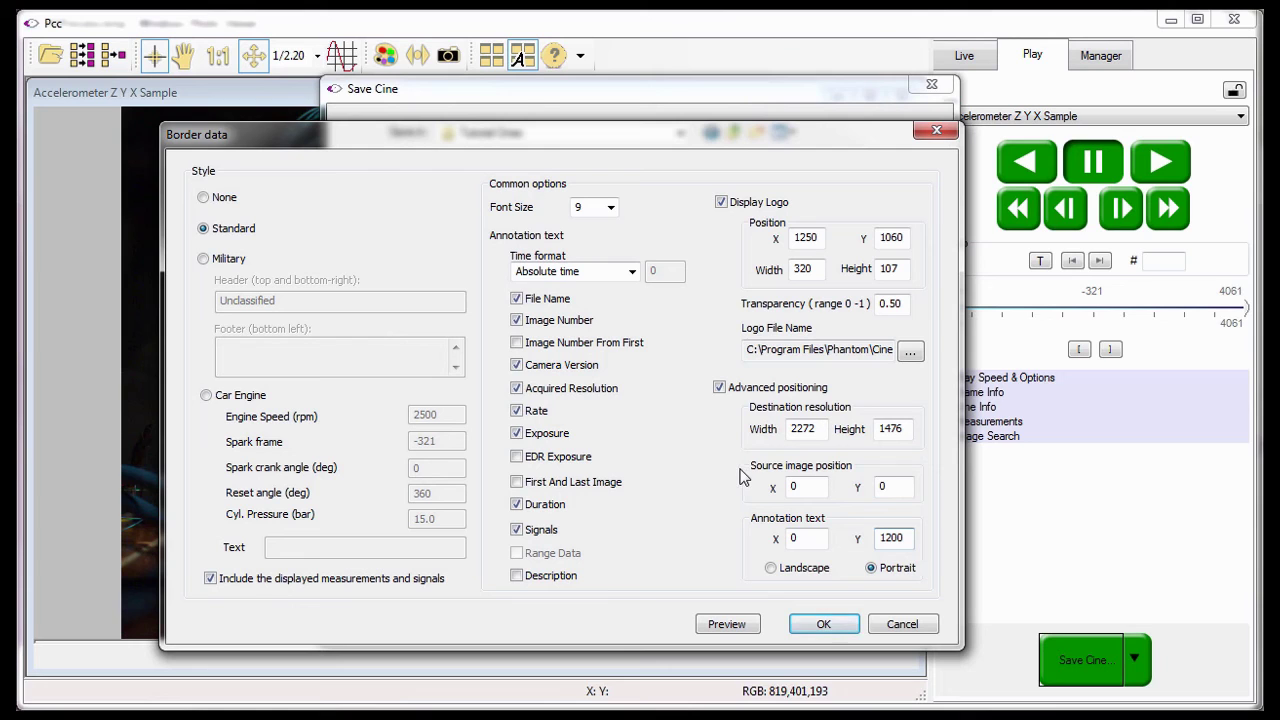
Accept the border data and save the Accelerometer Z Y X cine as a ProRes .mov.
{"action": "left_click", "coordinate": [816, 623]}
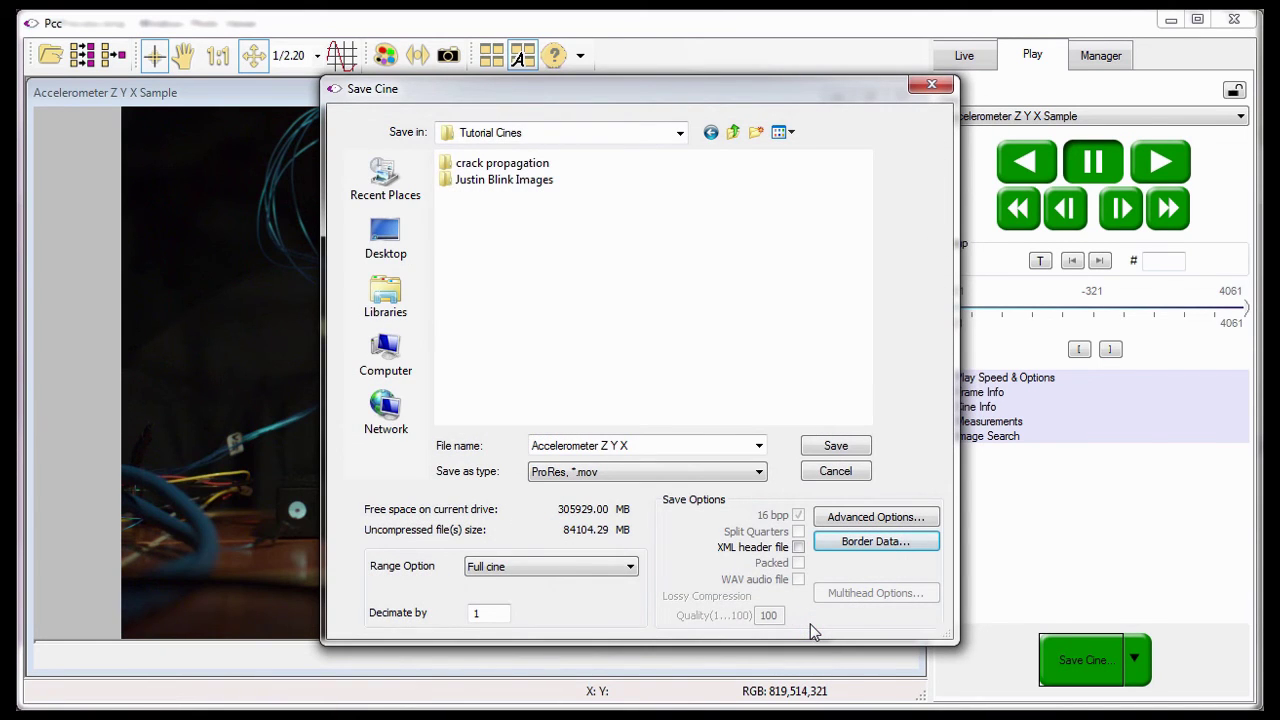
{"action": "left_click", "coordinate": [815, 447]}
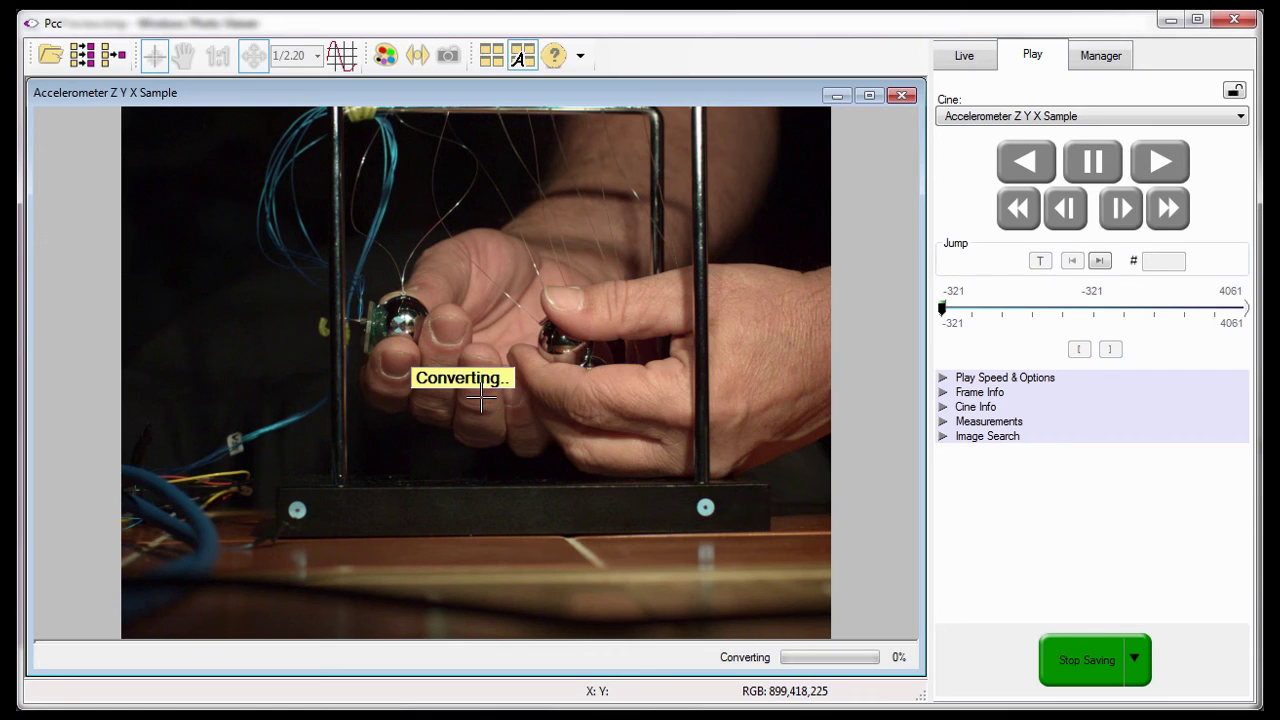
{"action": "mouse_move", "coordinate": [800, 668]}
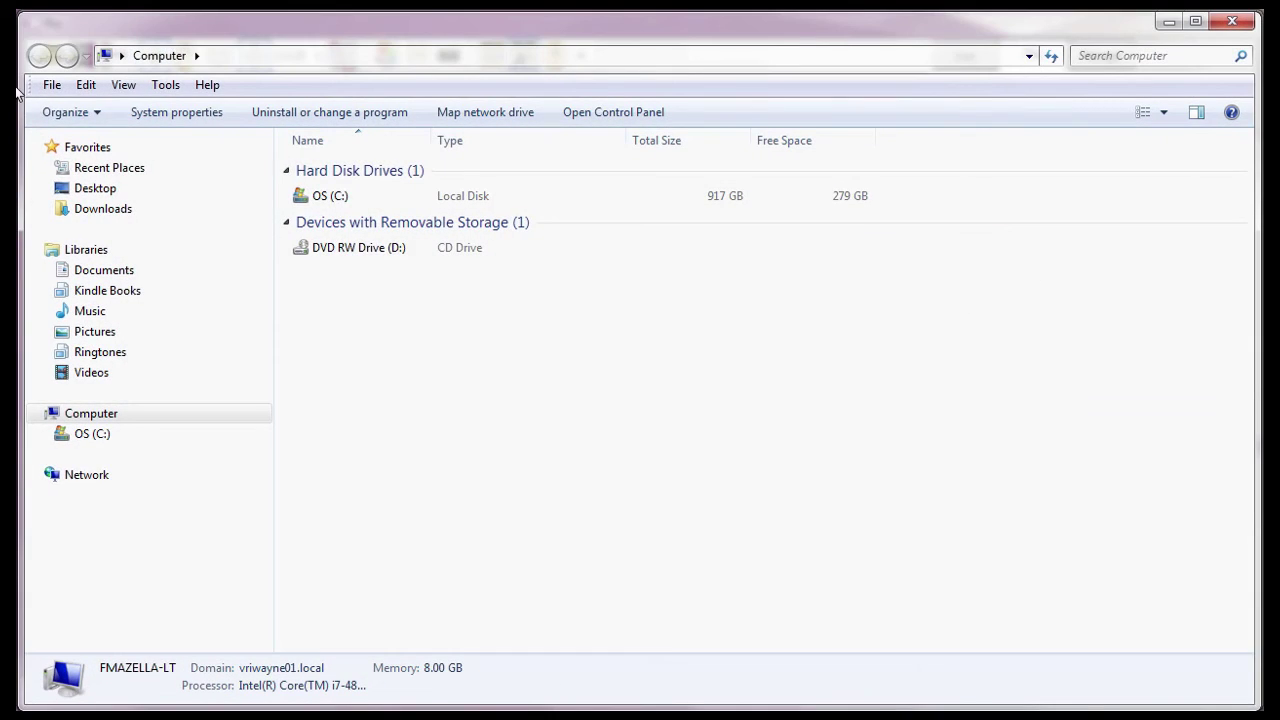
Browse to C:\Program Files\Phantom\Cines\Tutorial Cines to locate Accelerometer Z Y X.mov.
{"action": "double_click", "coordinate": [320, 196]}
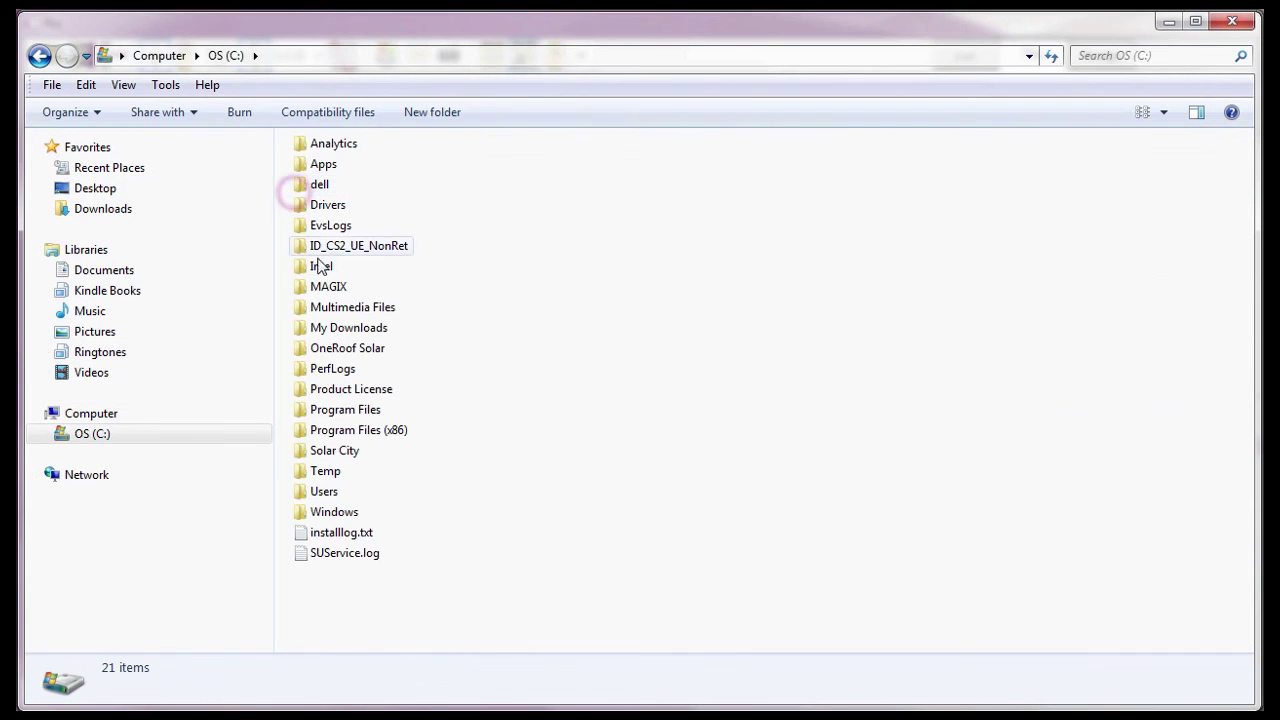
{"action": "double_click", "coordinate": [327, 409]}
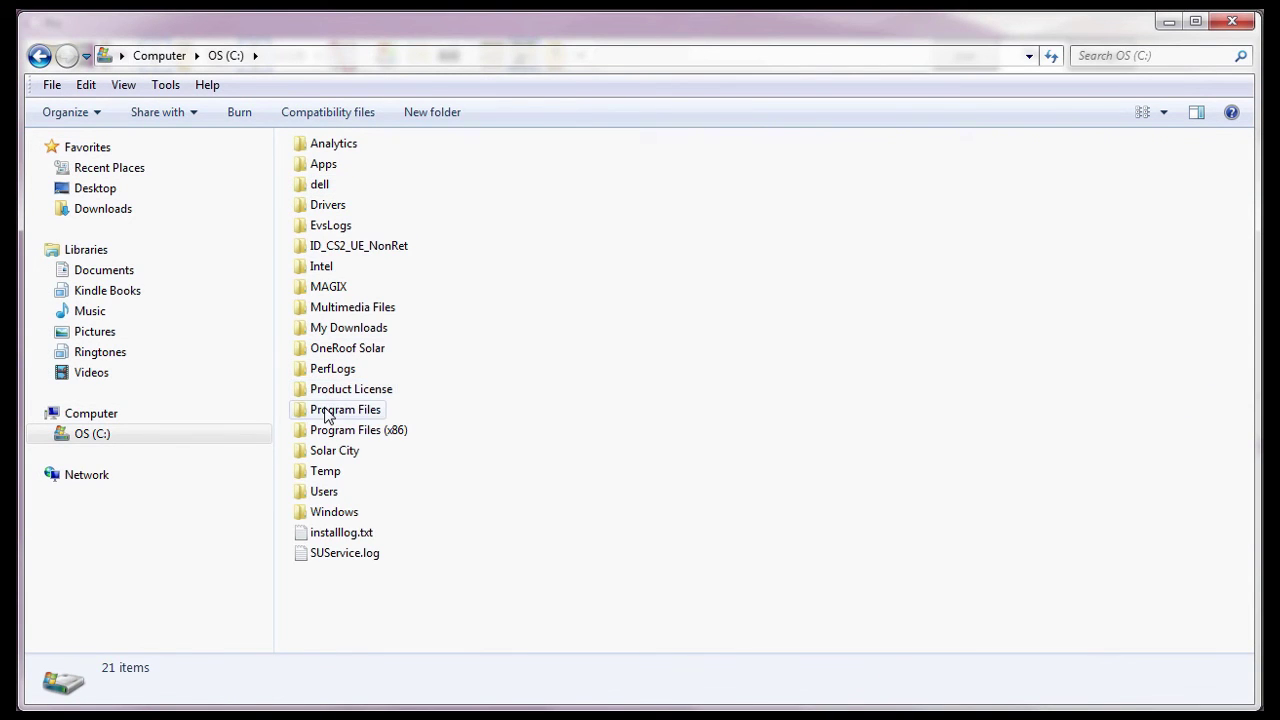
{"action": "double_click", "coordinate": [482, 143]}
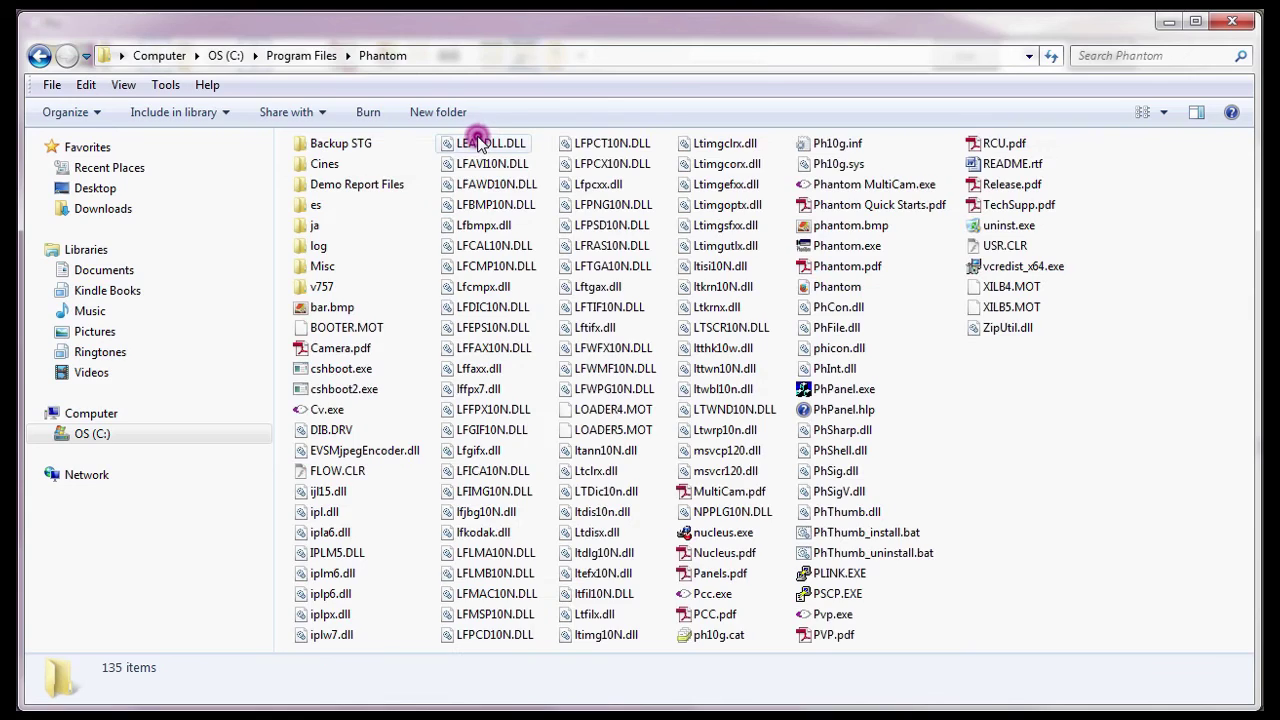
{"action": "double_click", "coordinate": [320, 166]}
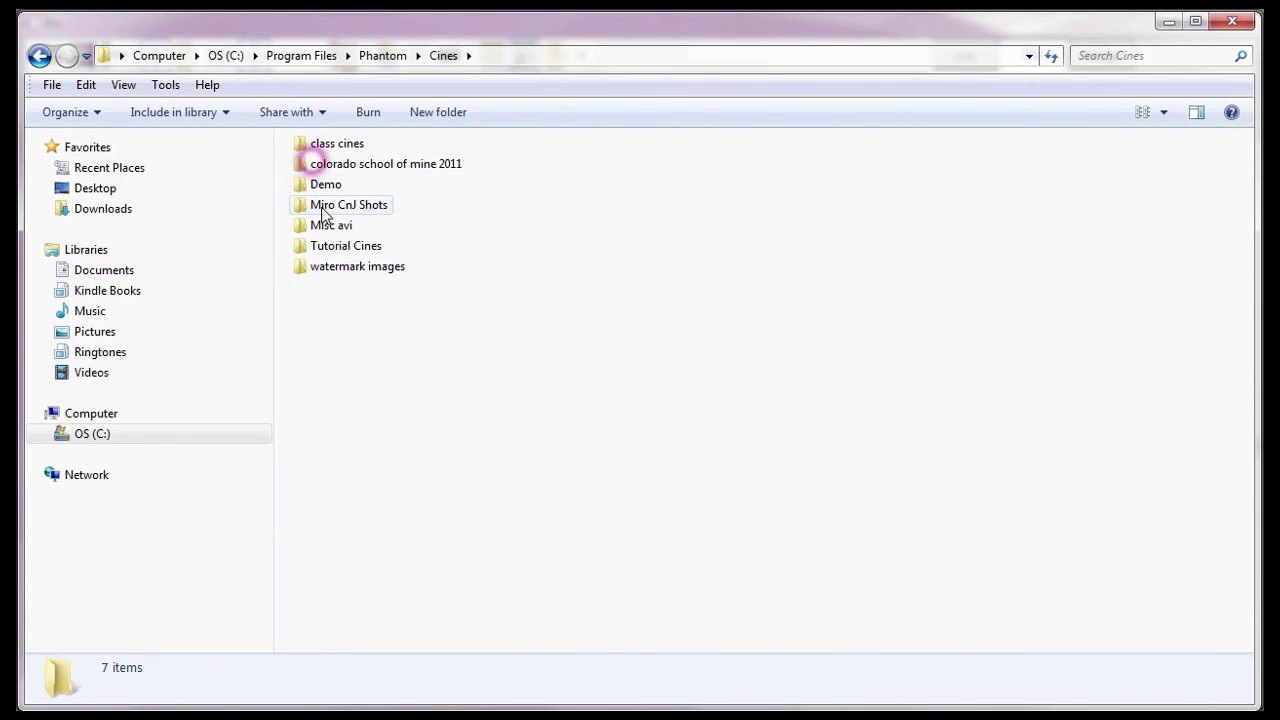
{"action": "double_click", "coordinate": [326, 247]}
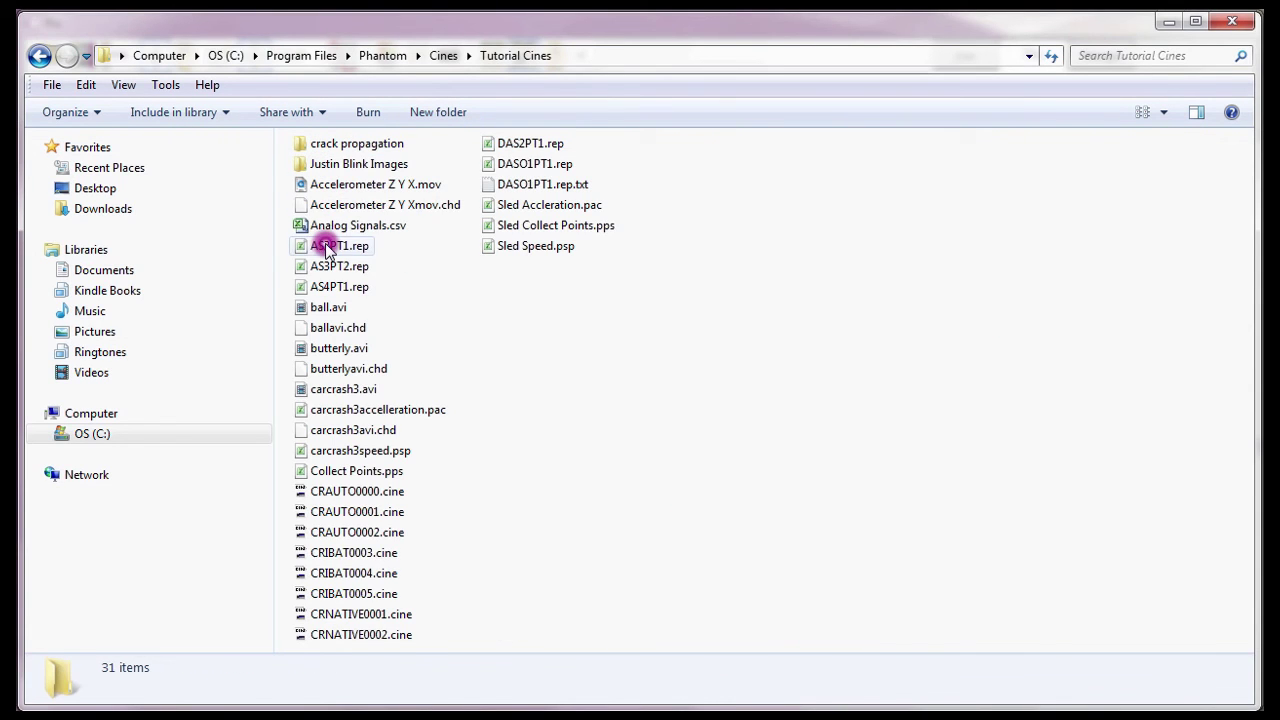
Play the saved Accelerometer Z Y X.mov in QuickTime Player.
{"action": "left_click", "coordinate": [352, 186]}
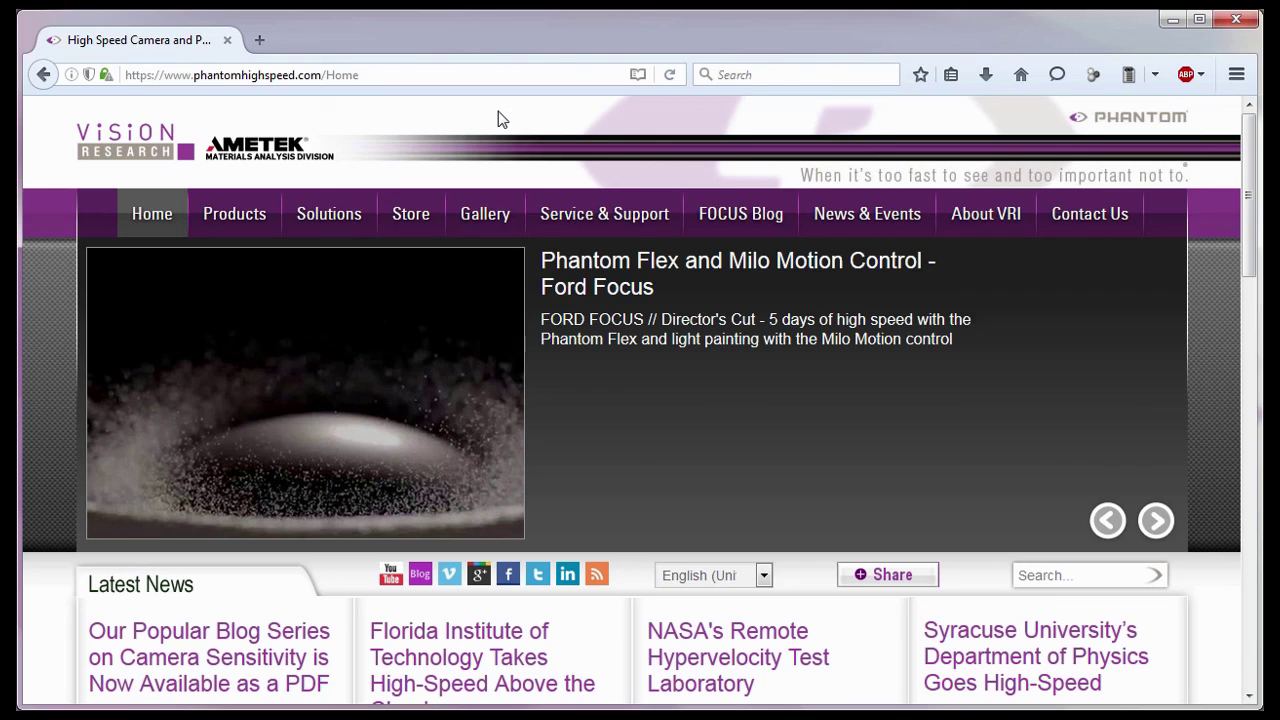
Open the Training page from the Service & Support menu.
{"action": "left_click", "coordinate": [187, 87]}
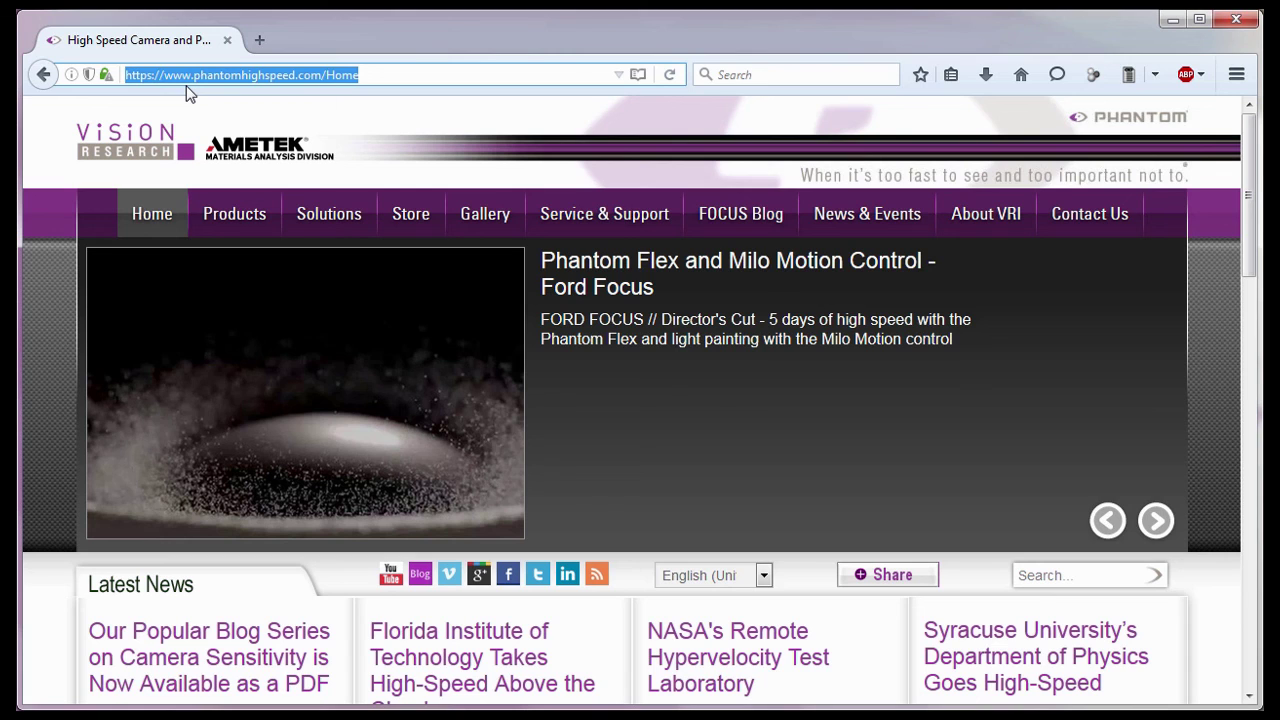
{"action": "mouse_move", "coordinate": [580, 226]}
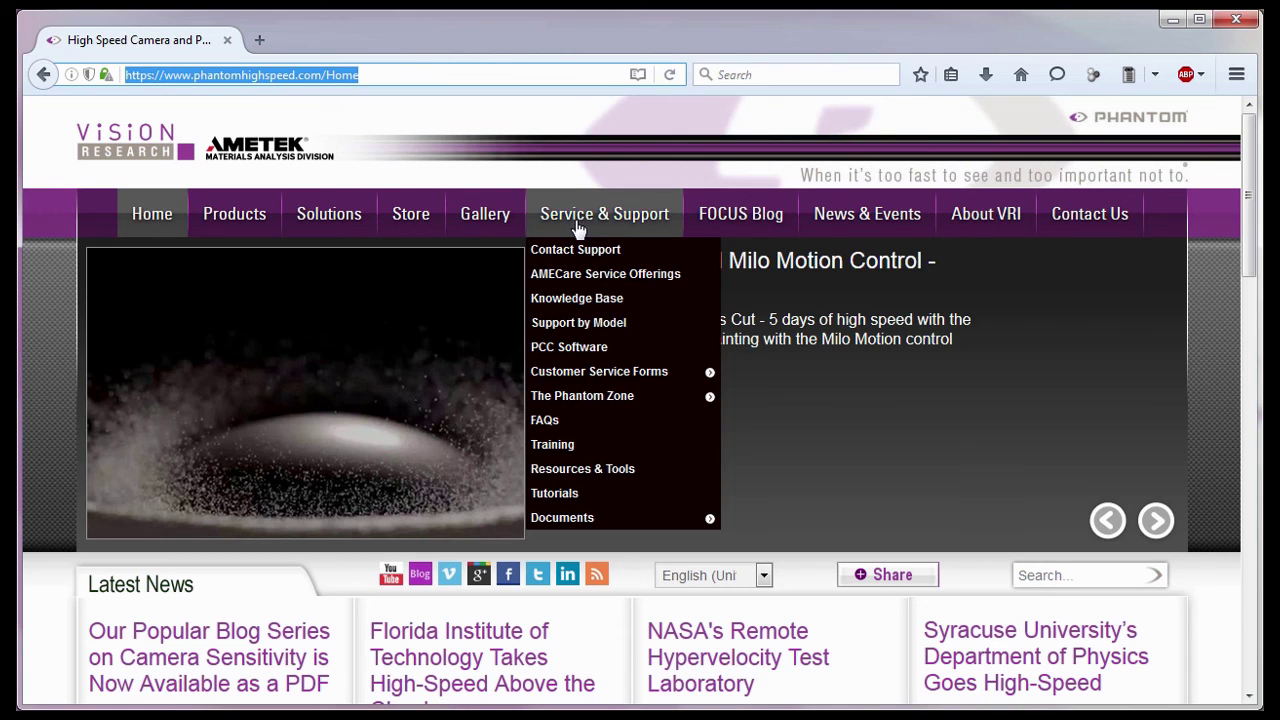
{"action": "left_click", "coordinate": [583, 448]}
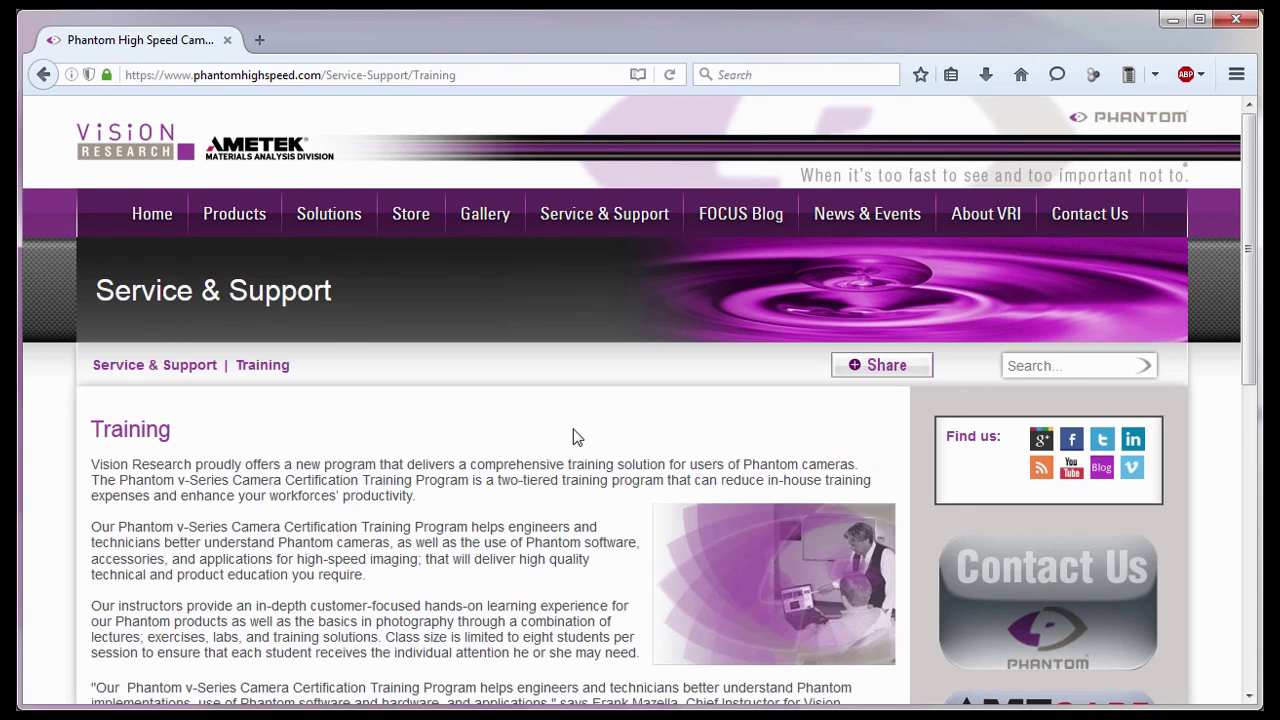
Visit the North American Sales page, then International Sales, under Contact Us.
{"action": "mouse_move", "coordinate": [1075, 222]}
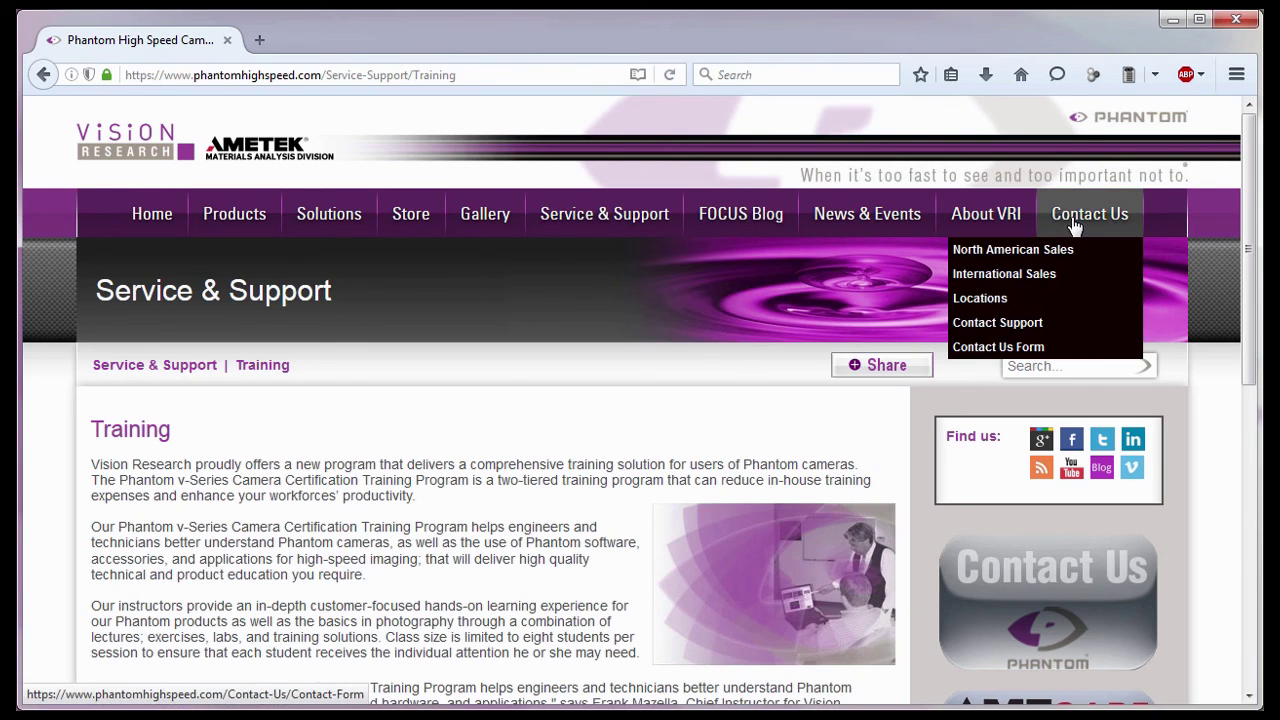
{"action": "left_click", "coordinate": [1066, 250]}
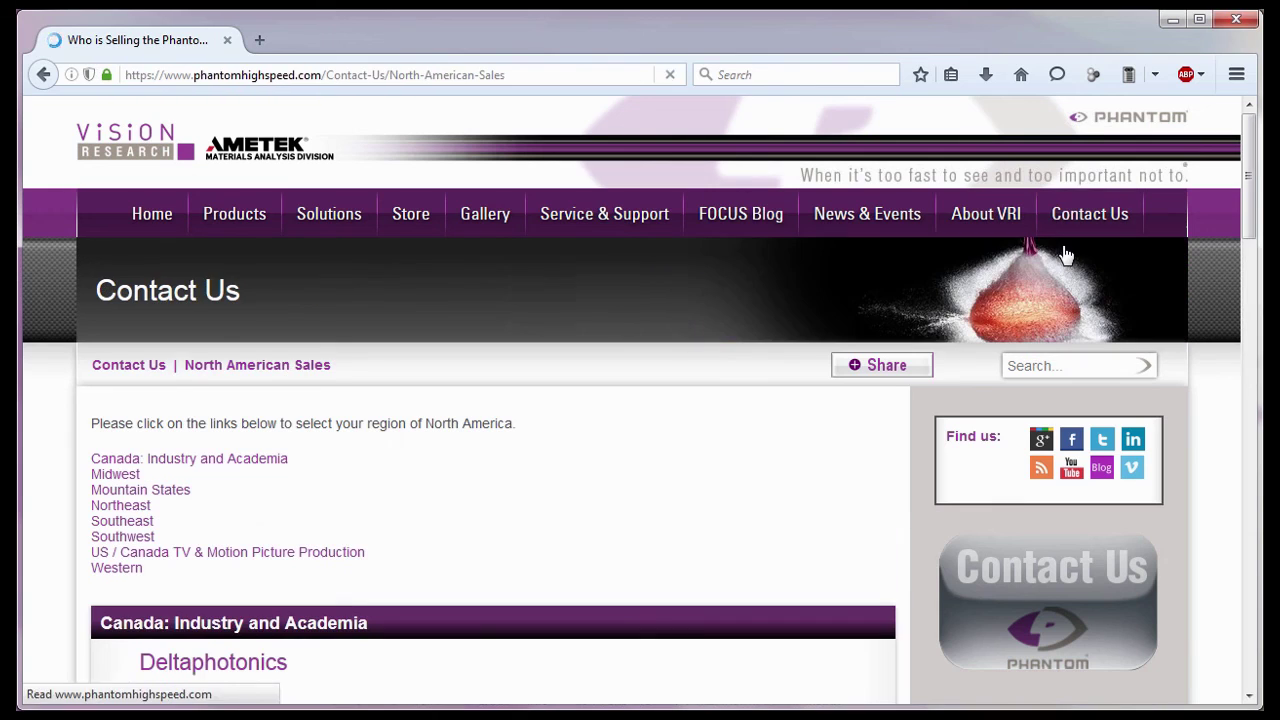
{"action": "mouse_move", "coordinate": [1094, 229]}
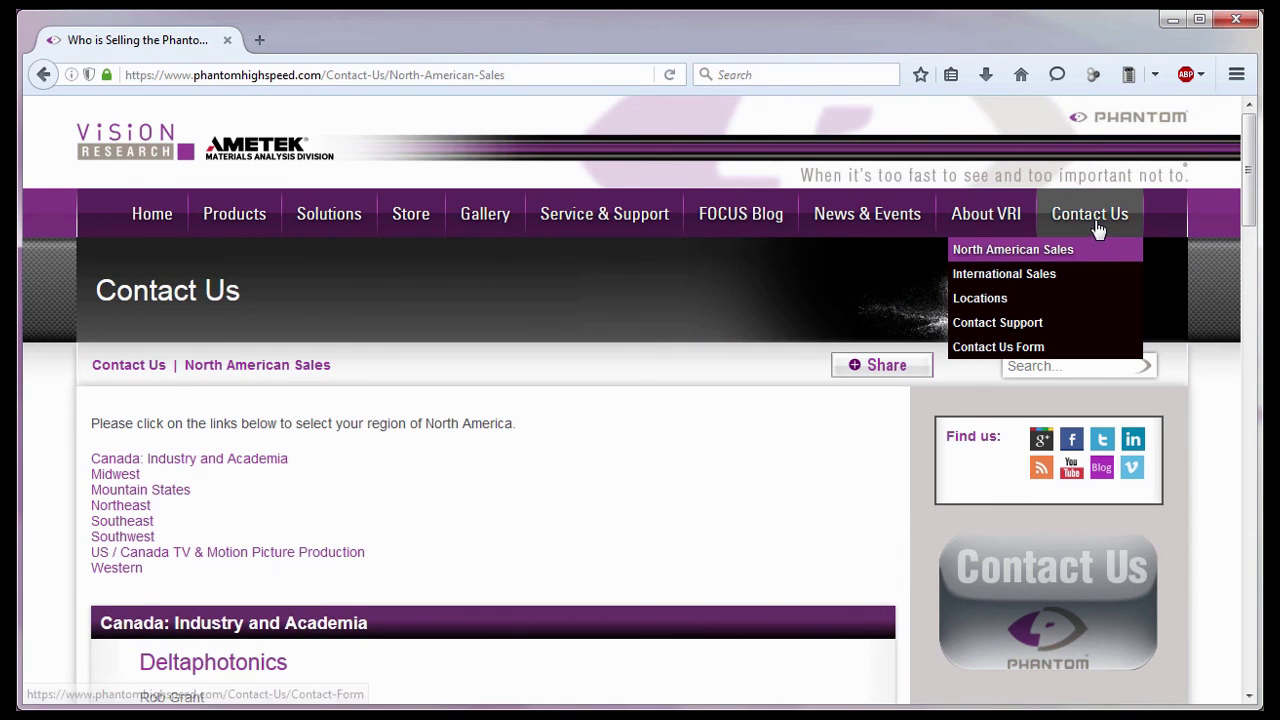
{"action": "left_click", "coordinate": [1078, 280]}
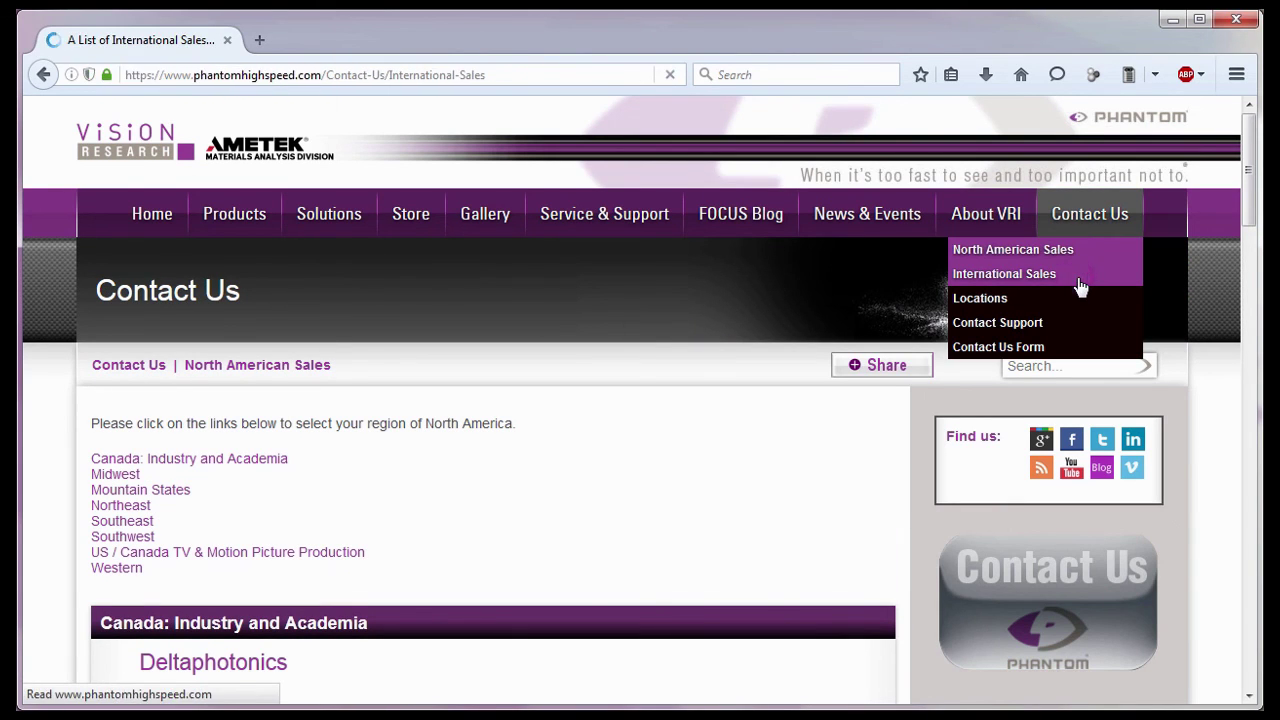